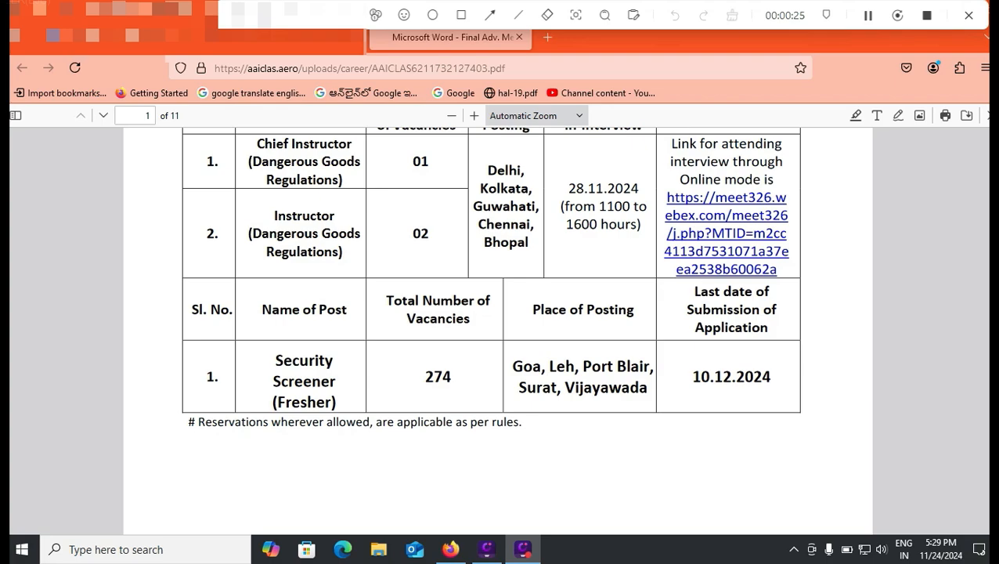
Review the vacancies and the Security Screener (Fresher) pay and allowances in the AAICLAS recruitment notification.
scroll(498, 329, "down", 5)
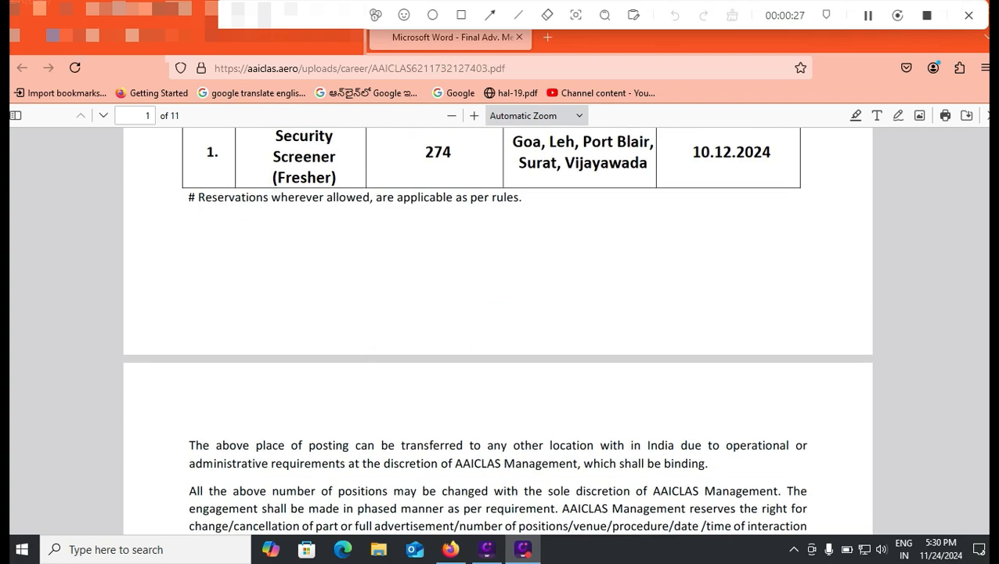
scroll(498, 329, "down", 3)
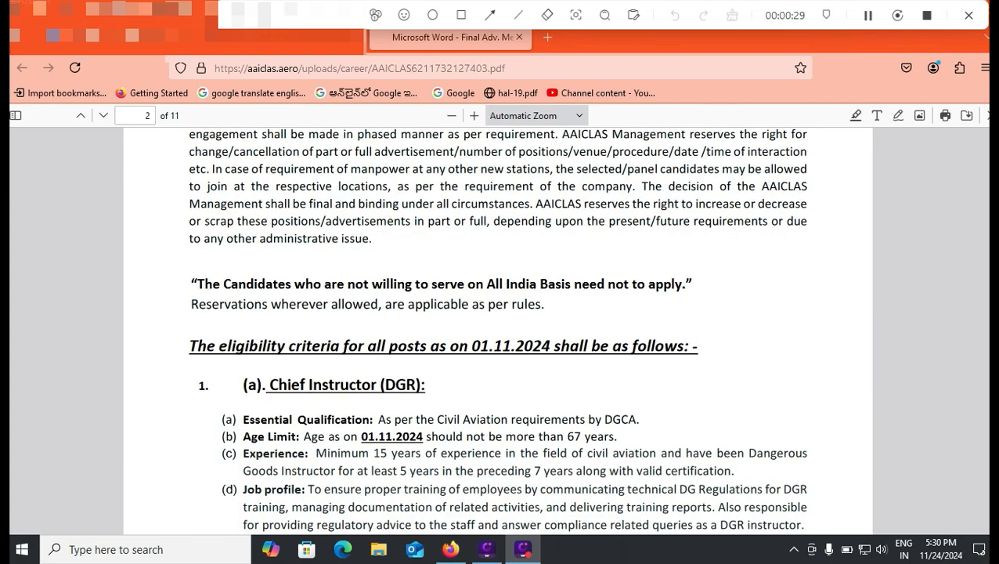
scroll(498, 328, "down", 20)
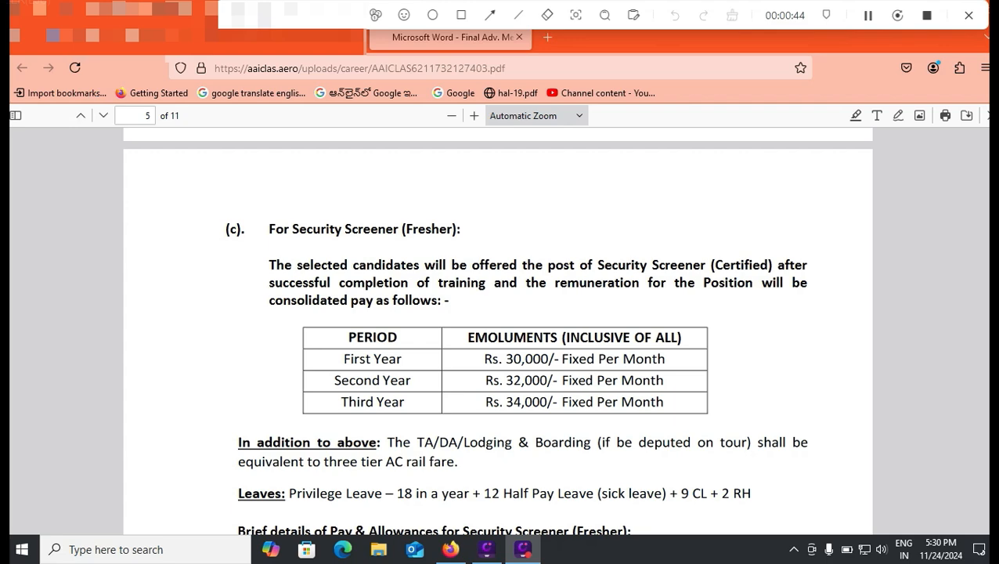
scroll(498, 337, "down", 3)
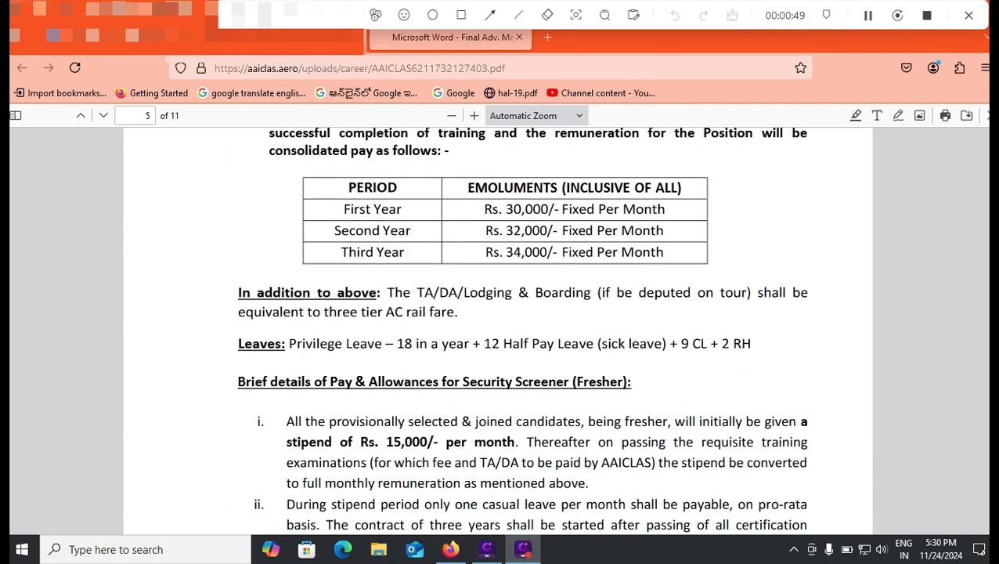
scroll(498, 329, "down", 6)
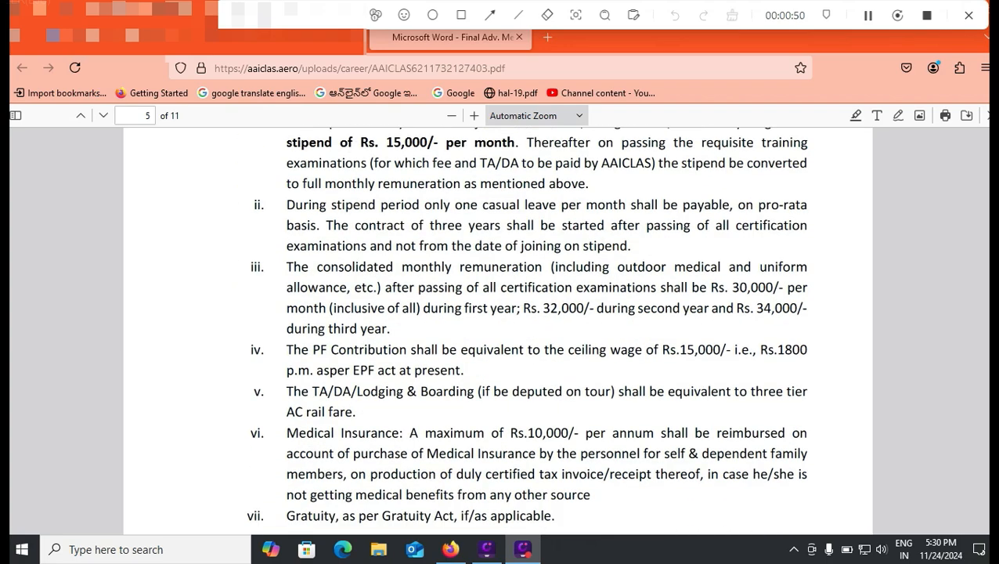
scroll(498, 329, "up", 4)
Examine the essential qualification, age limit and job profile for Security Screener (Fresher) in the notification's eligibility criteria.
scroll(498, 329, "up", 20)
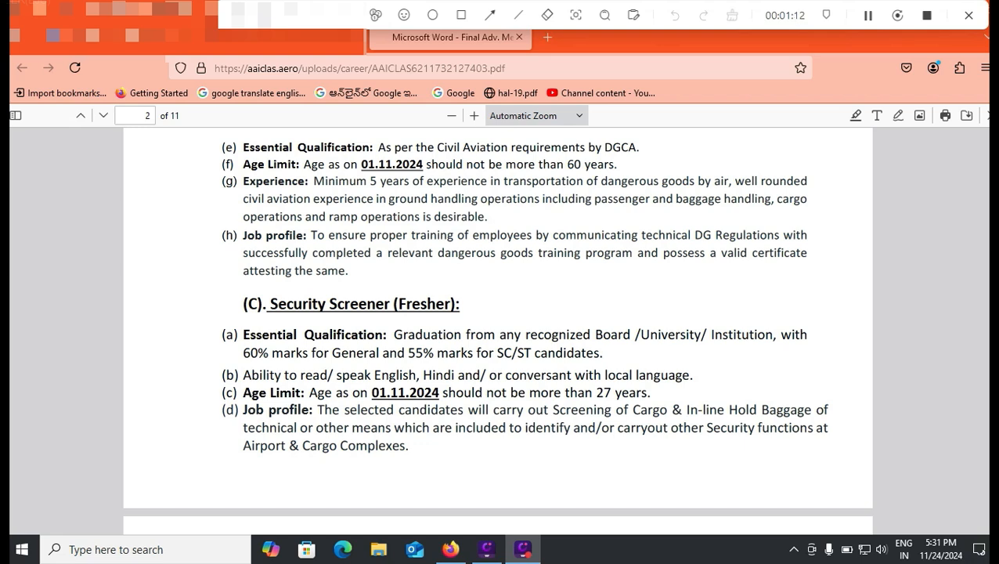
left_click_drag(239, 359, 271, 355)
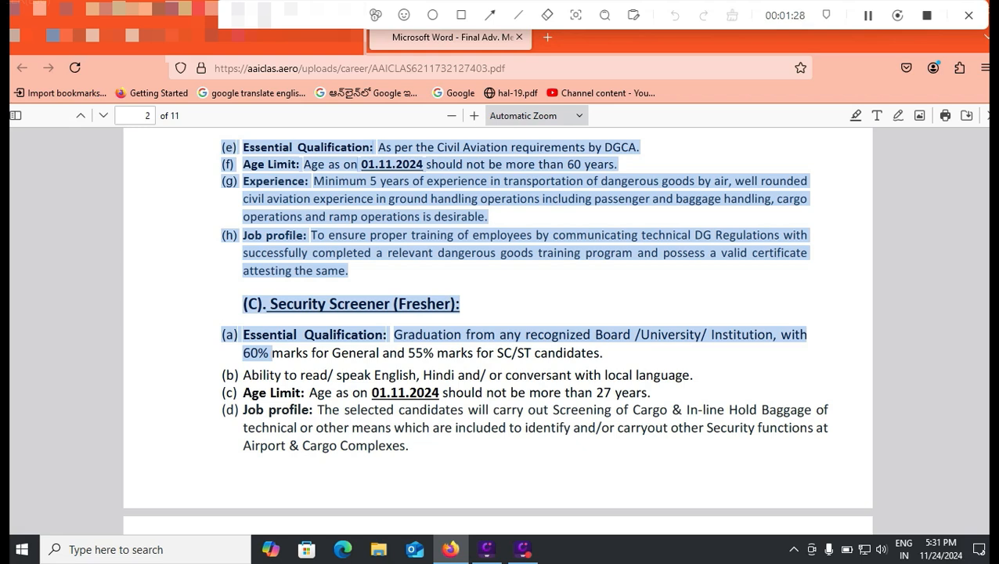
scroll(498, 313, "down", 2)
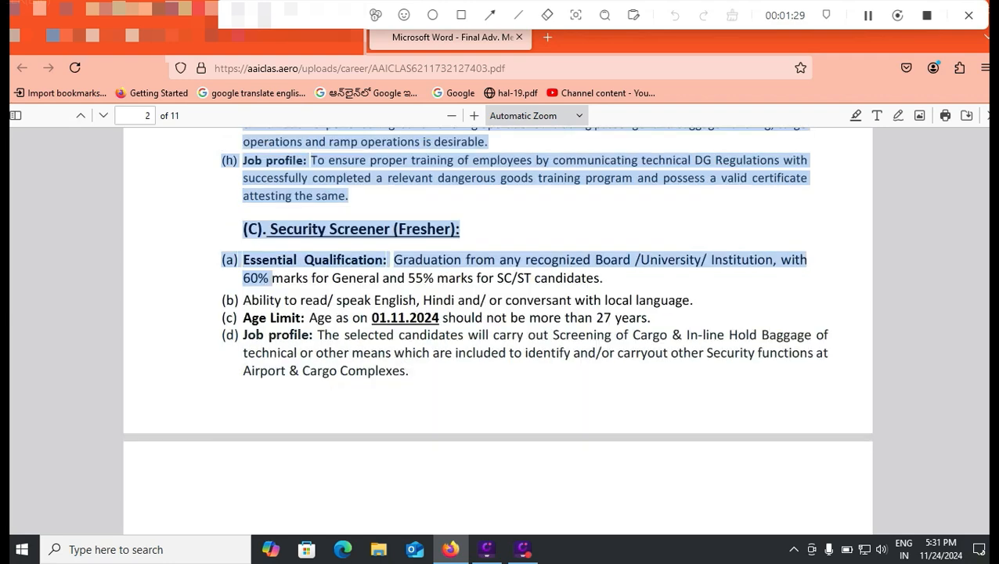
left_click(498, 313)
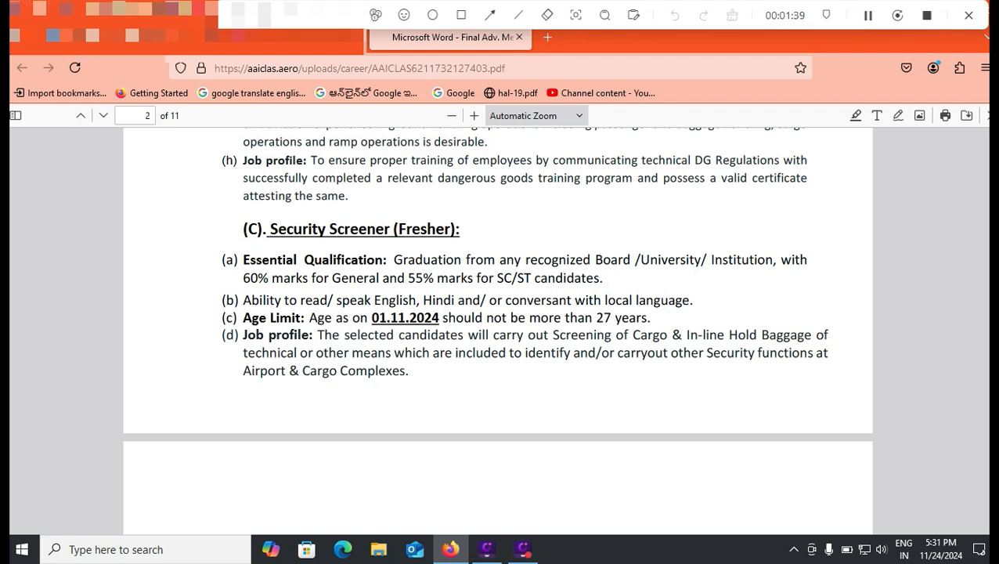
Read the application fee, important dates, required attachments and selection procedure for Security Screener (Fresher).
scroll(498, 329, "down", 4)
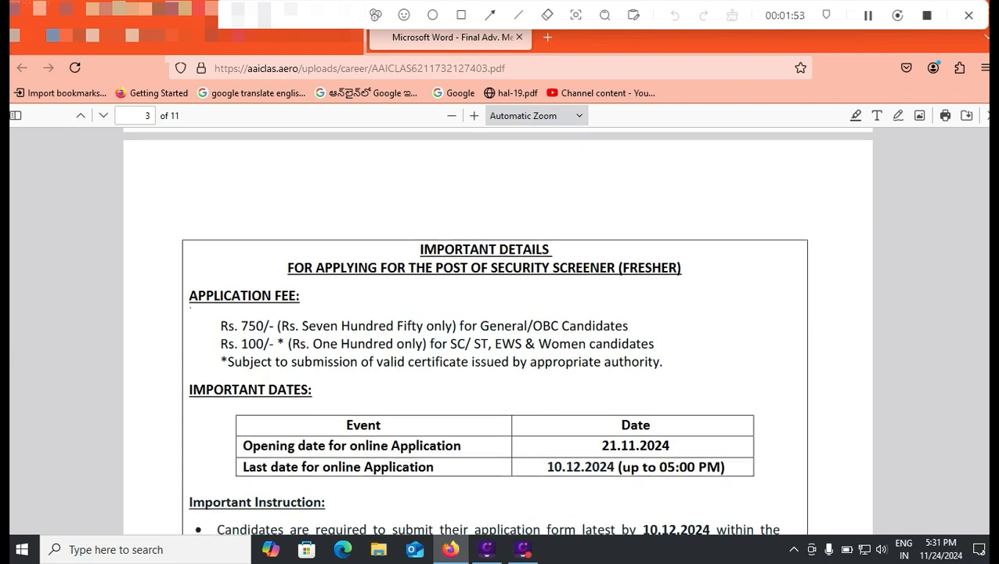
scroll(498, 329, "down", 5)
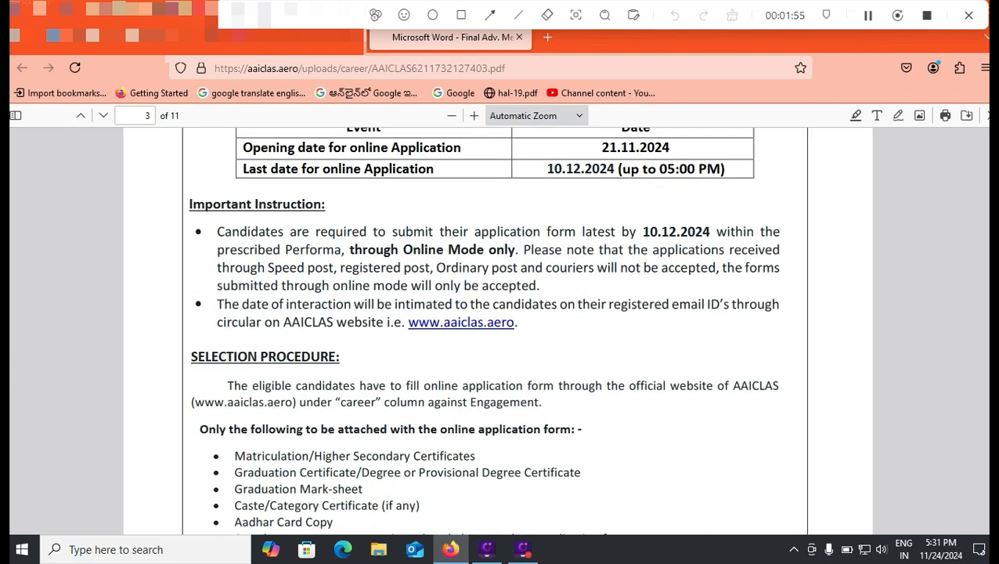
scroll(498, 329, "down", 5)
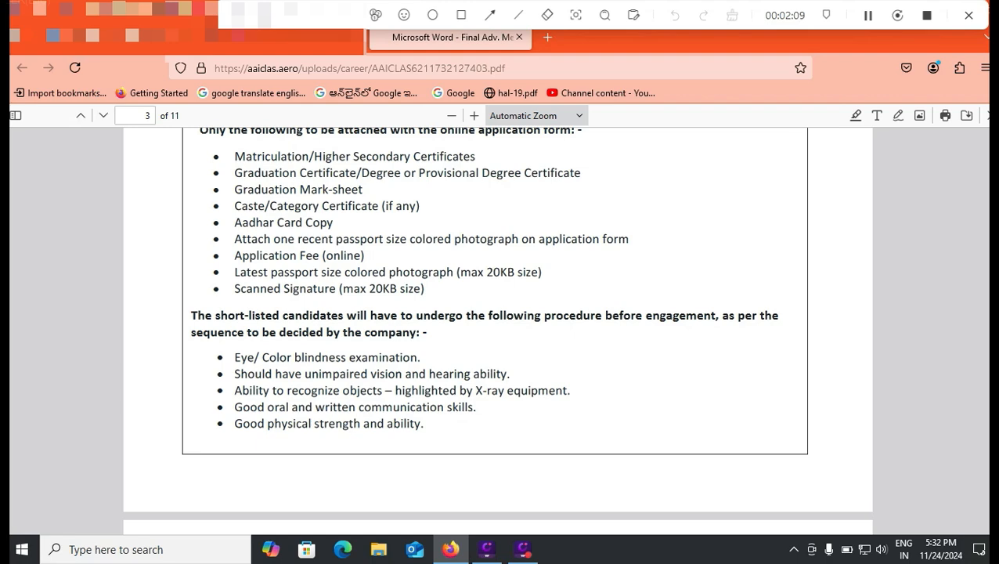
scroll(497, 321, "down", 5)
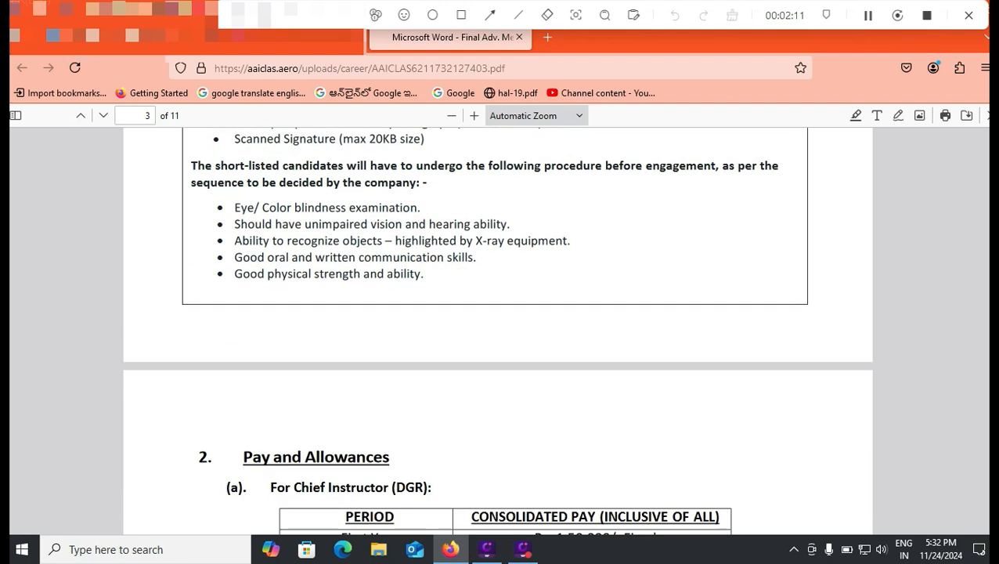
scroll(498, 322, "down", 5)
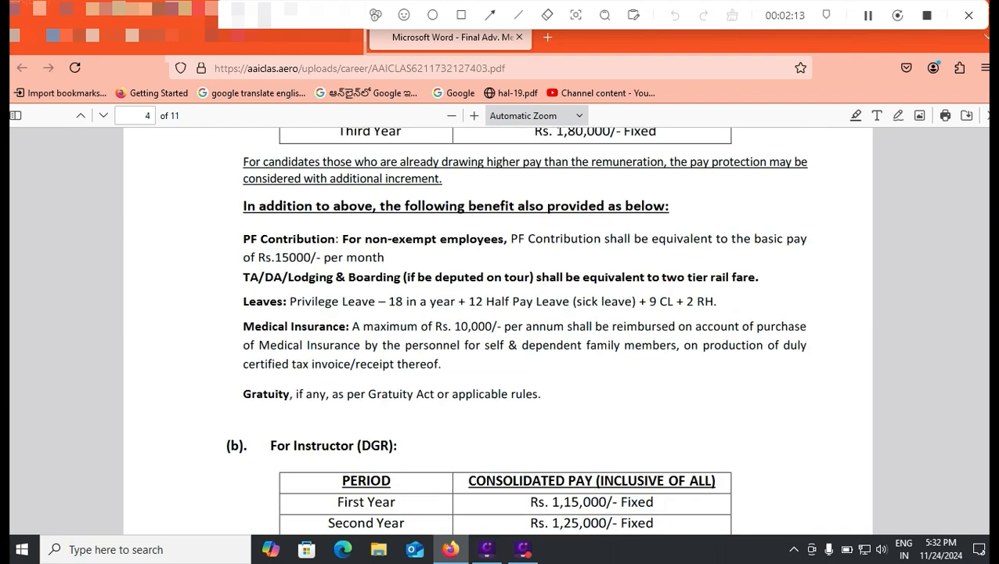
Switch to the AAICLAS career login page and mark the new-user Register Here link with a rectangle annotation.
left_click(293, 38)
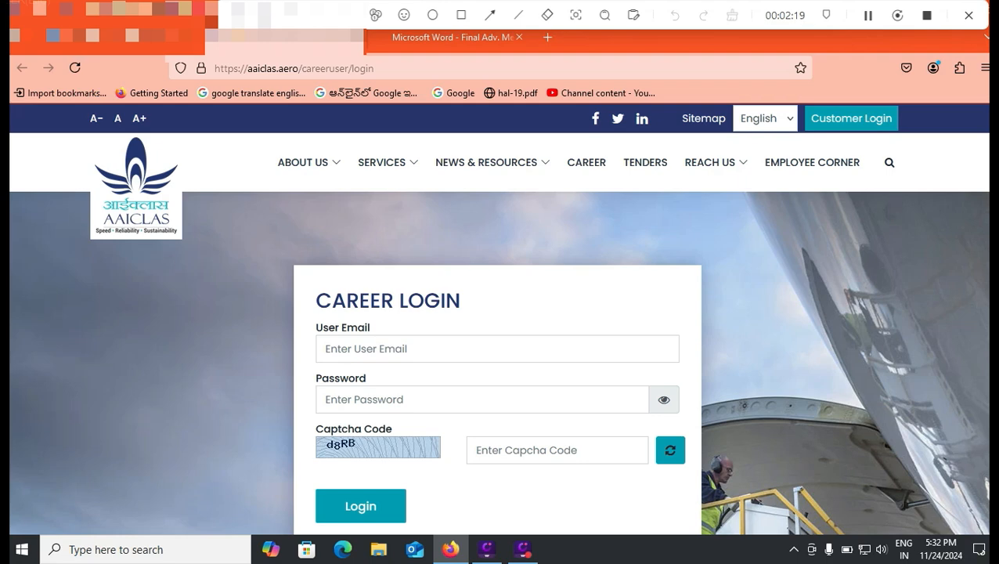
scroll(498, 318, "down", 3)
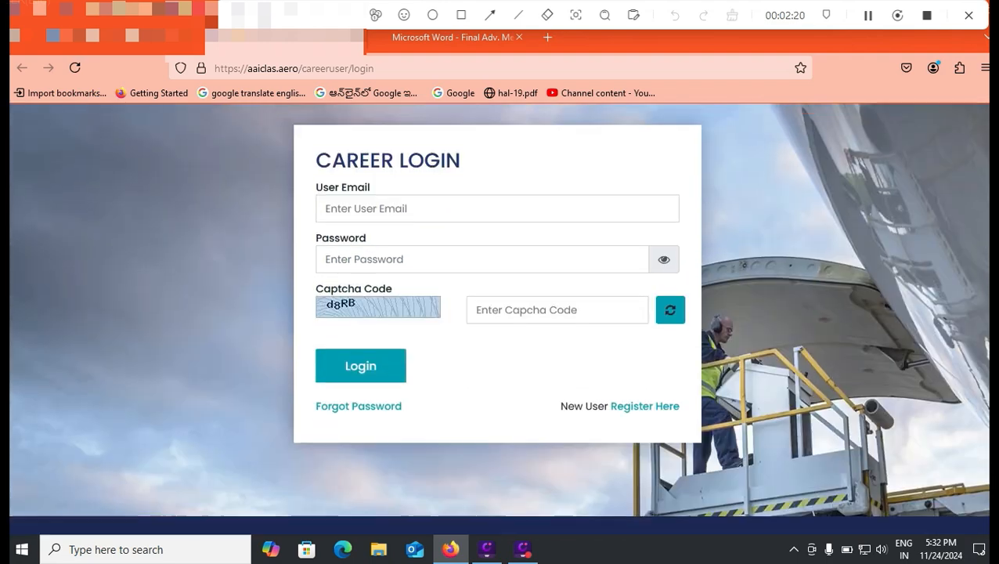
left_click(461, 15)
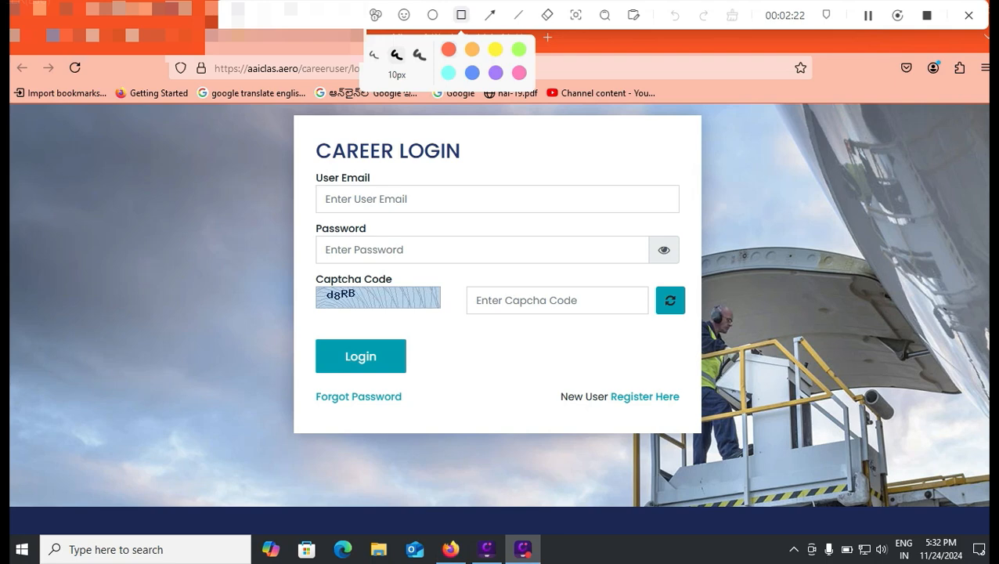
left_click_drag(542, 373, 694, 421)
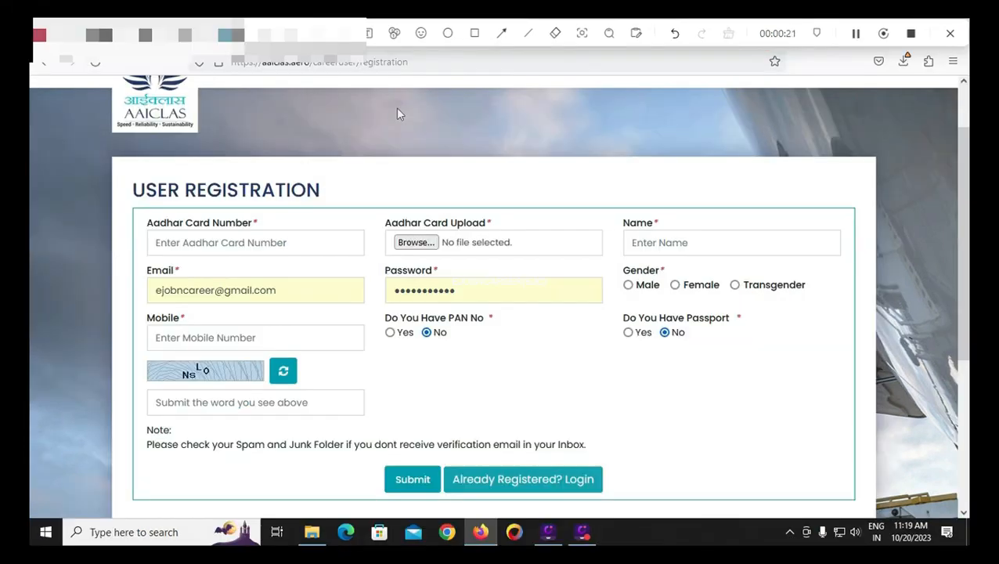
Check the Aadhar card number field and the file chooser for the Aadhar card upload on the registration form.
left_click(272, 245)
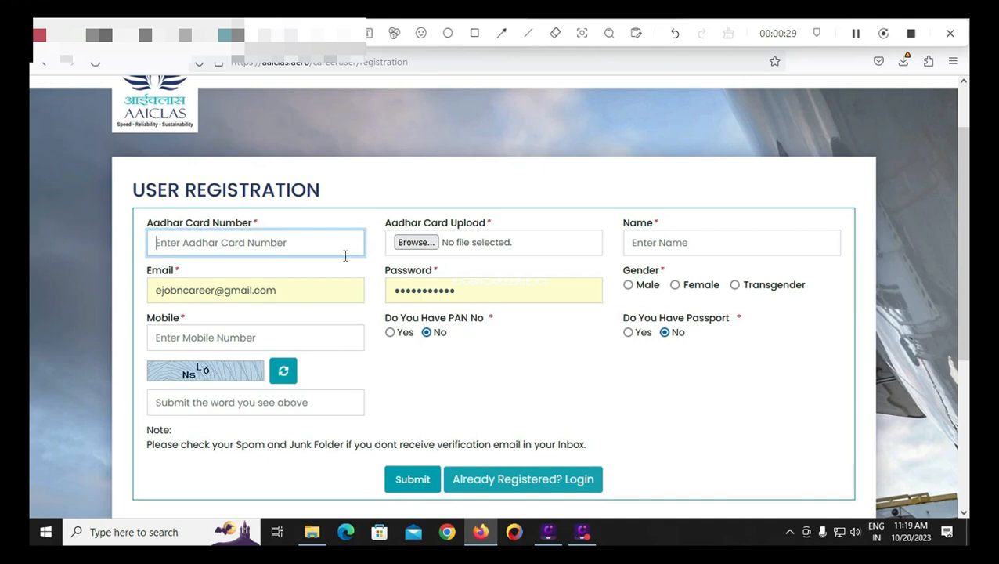
left_click(431, 248)
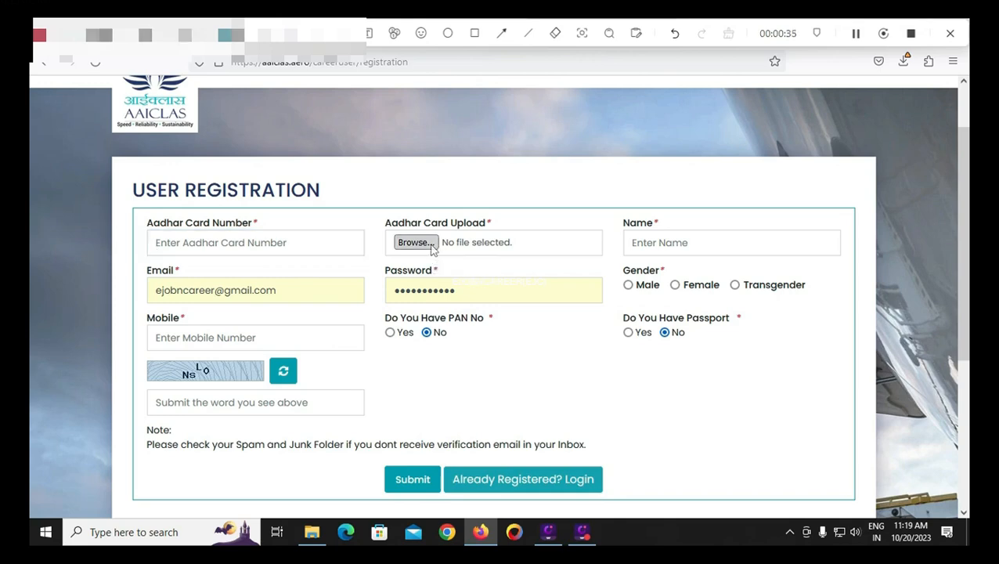
left_click(644, 113)
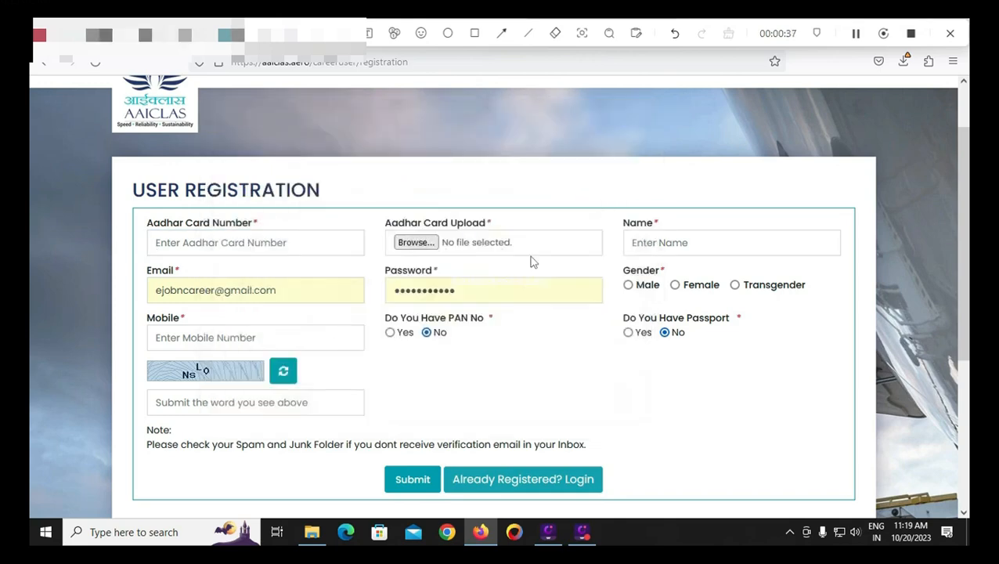
Enter the applicant's name and set the gender to Male on the user registration form.
left_click(729, 237)
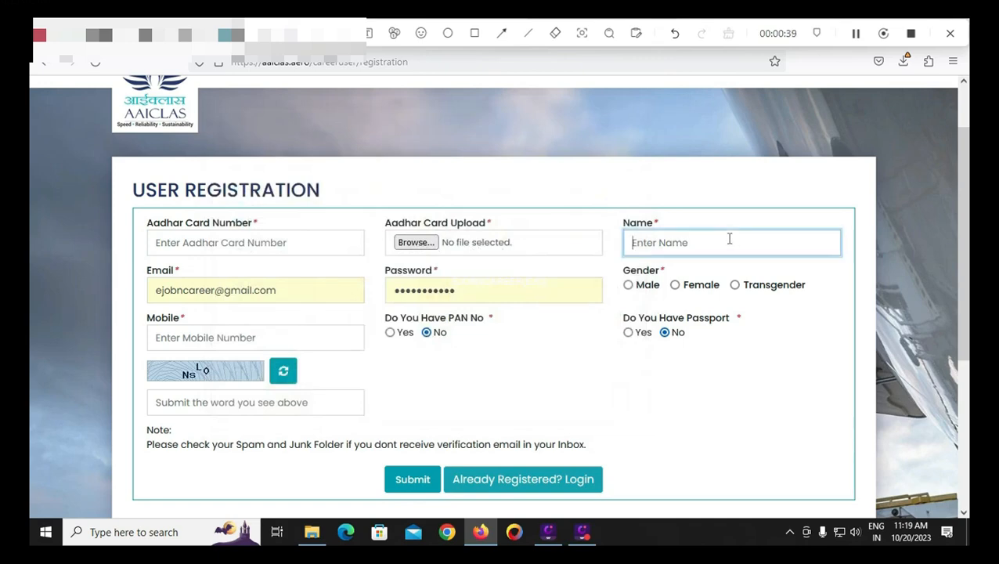
type("S")
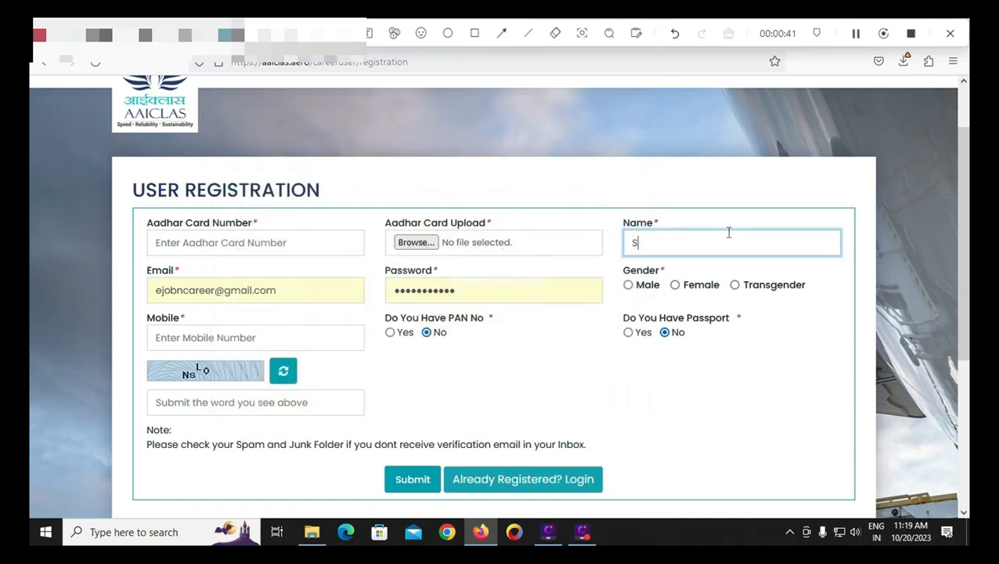
key("BackSpace")
type("srini")
left_click(631, 286)
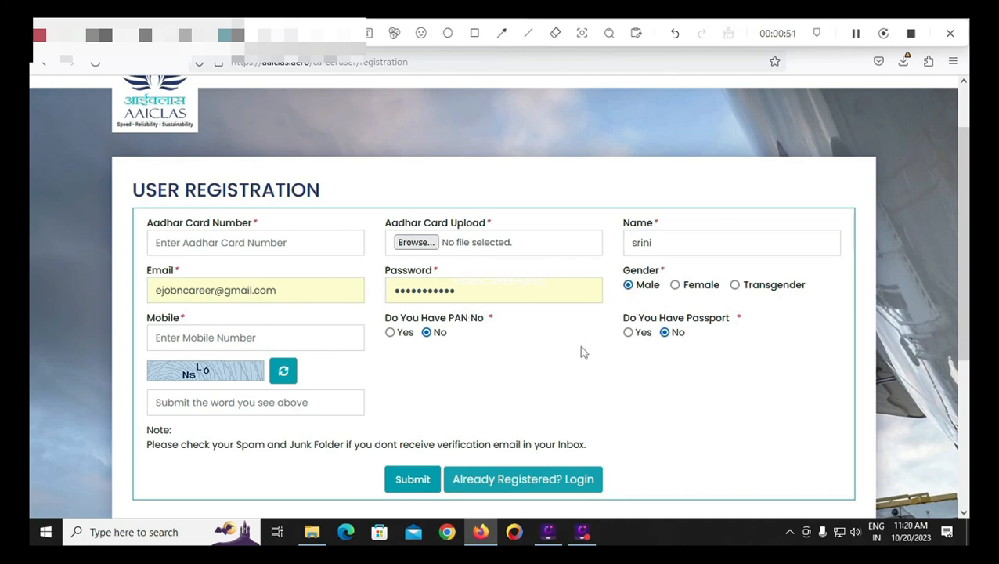
Check the extra fields required for passport and PAN holders, returning both answers to No, and look at the mobile number field.
left_click(629, 333)
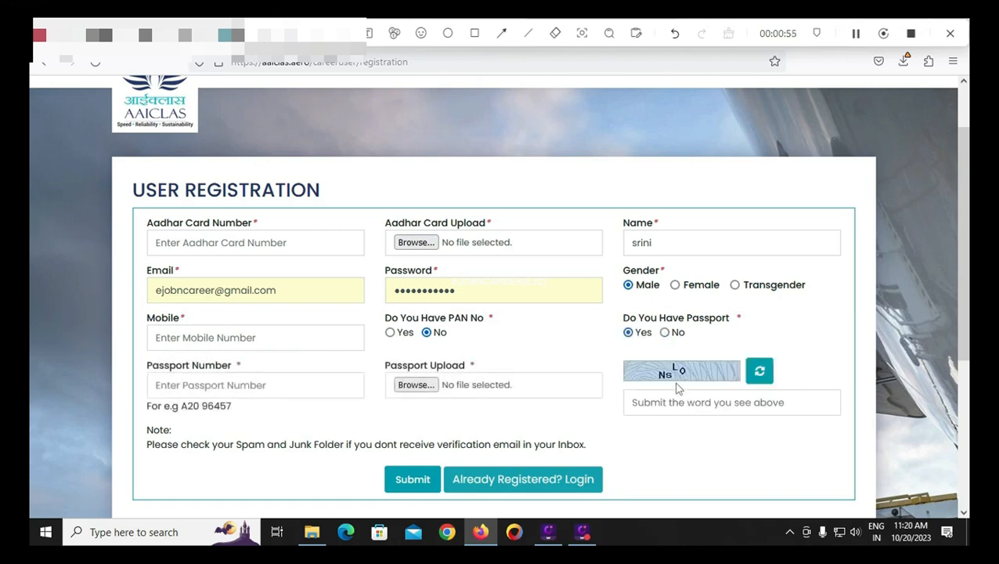
left_click(666, 333)
left_click(261, 338)
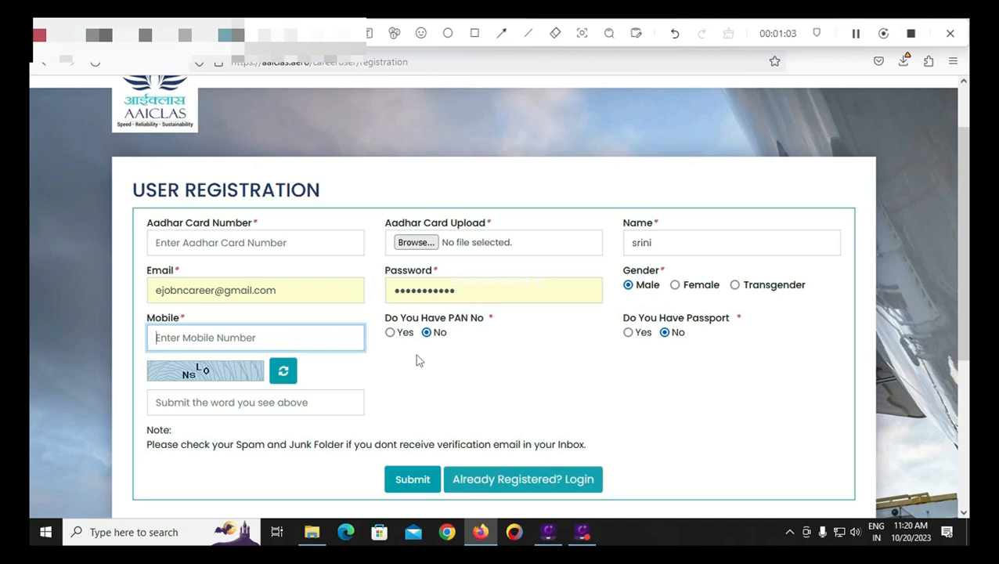
left_click(390, 332)
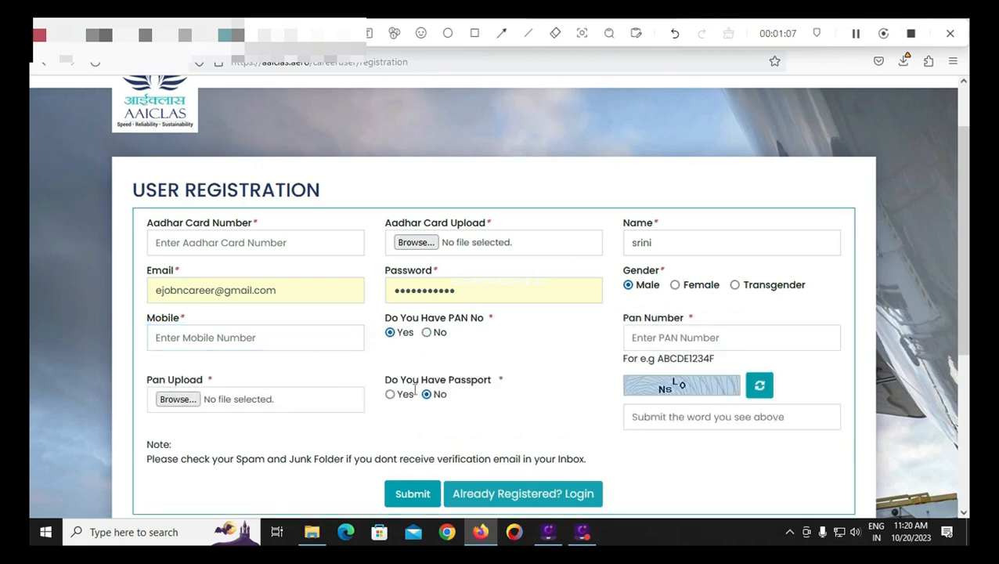
left_click(426, 333)
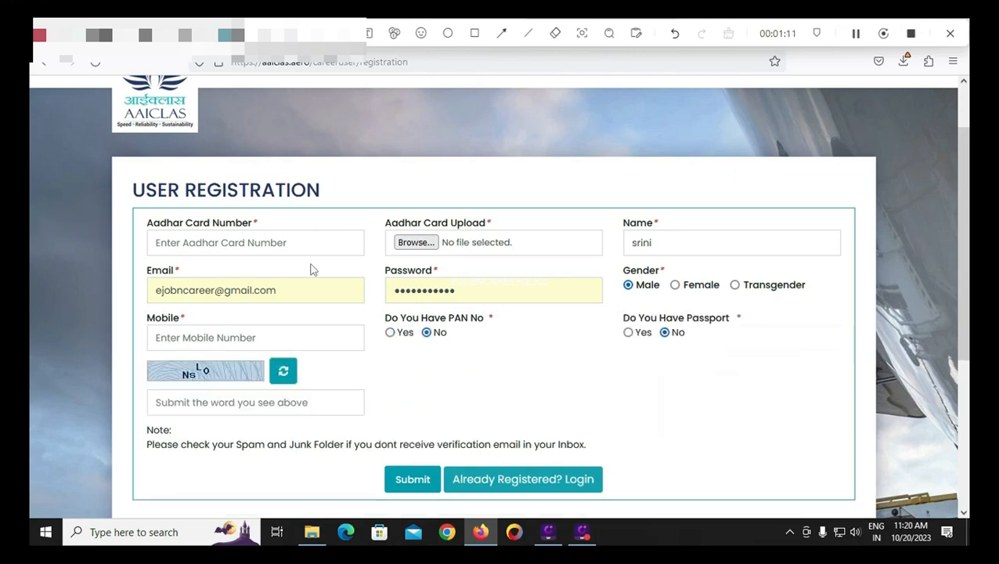
Enter the captcha code in the registration form's verification field.
left_click(259, 401)
type("N")
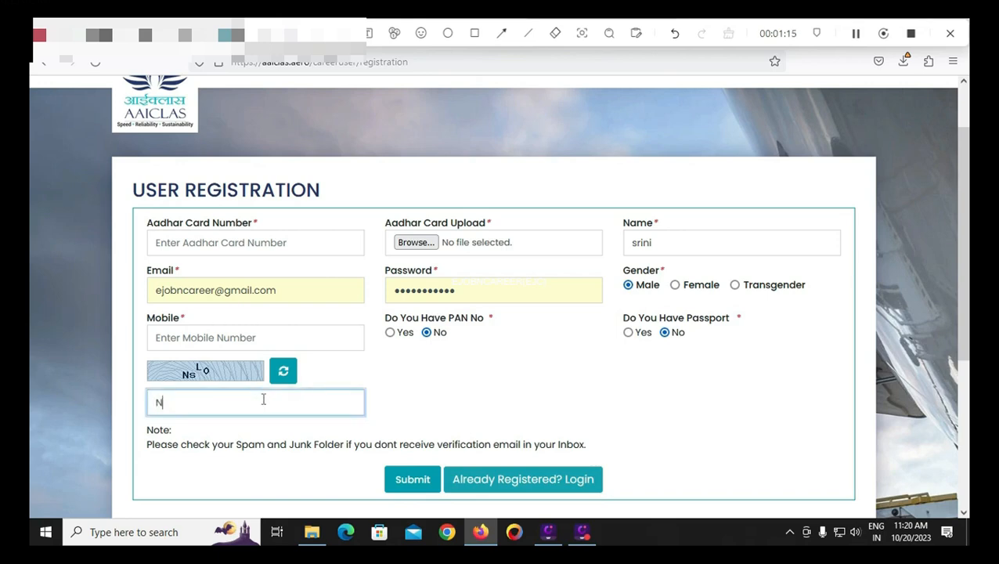
type("sLo")
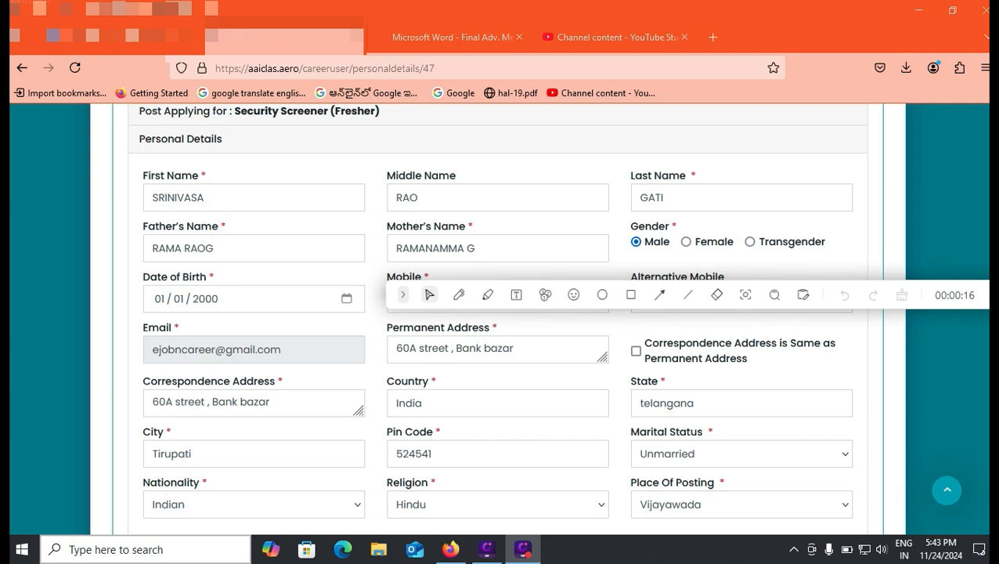
Check the date of birth calendar and the available religion options in the application's personal details.
left_click(346, 298)
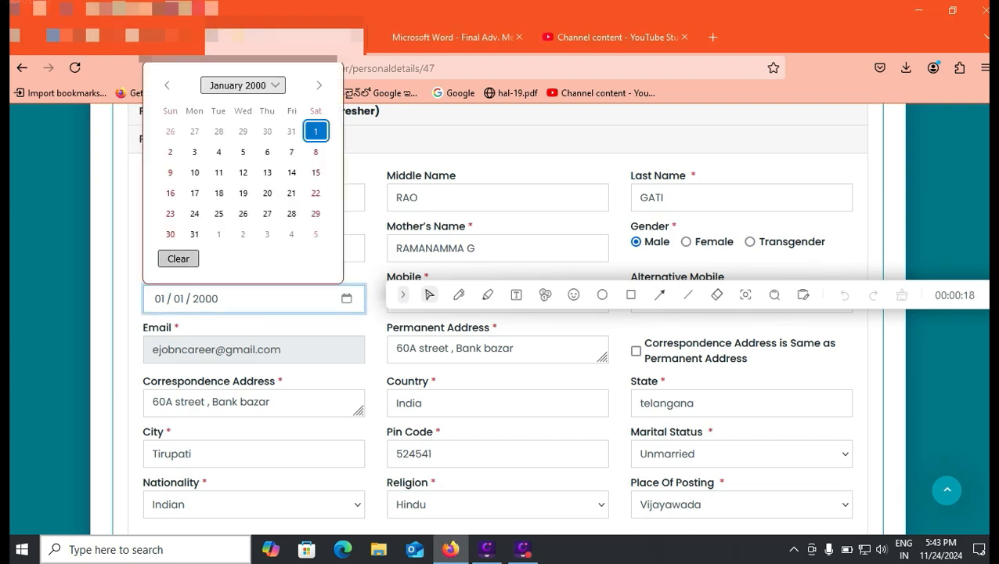
left_click(316, 131)
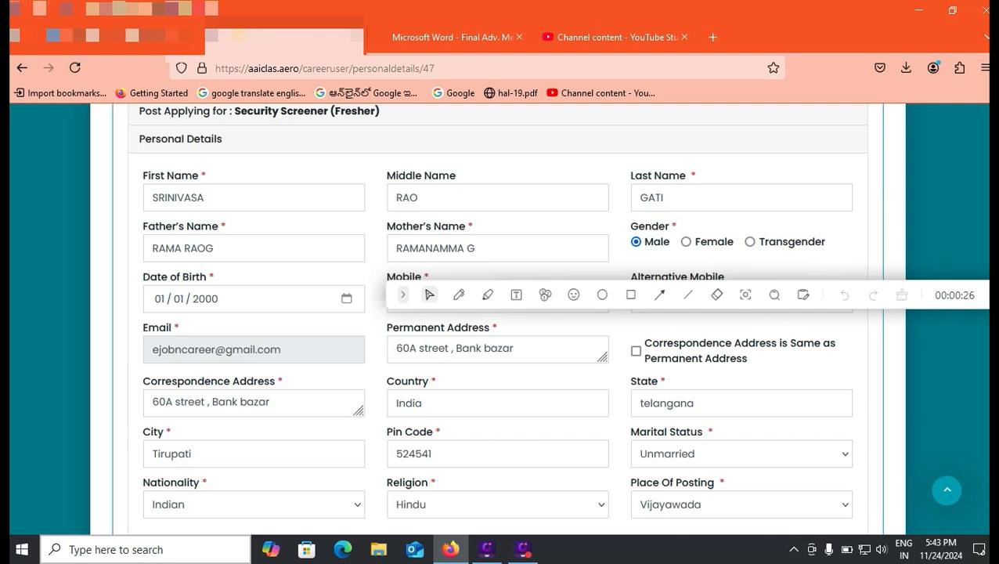
left_click(523, 549)
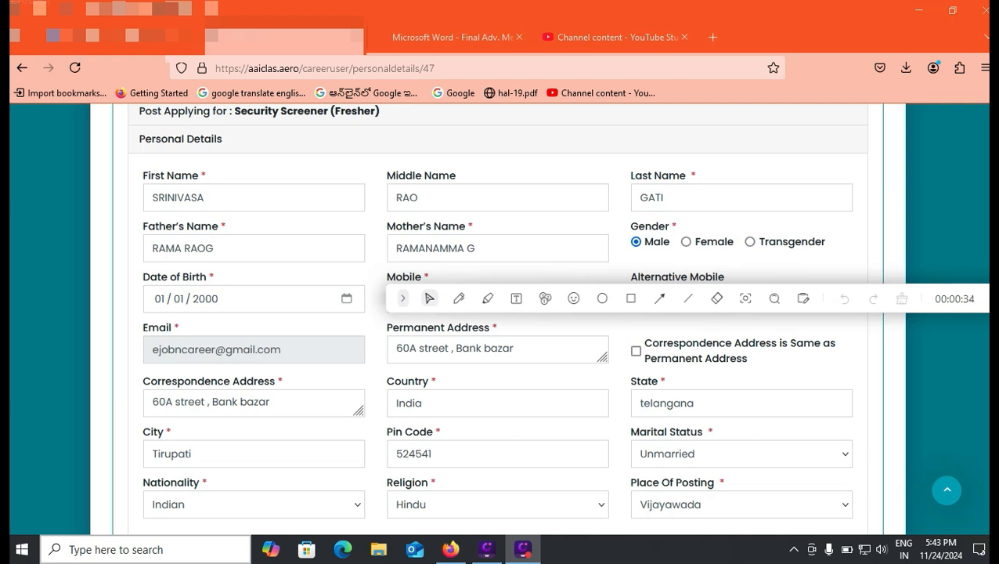
left_click(498, 505)
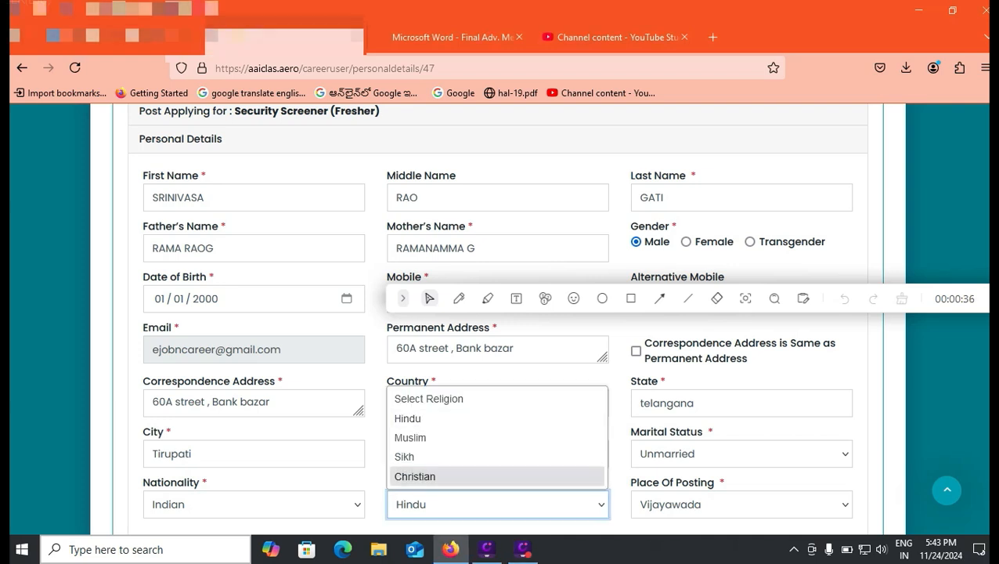
left_click(498, 527)
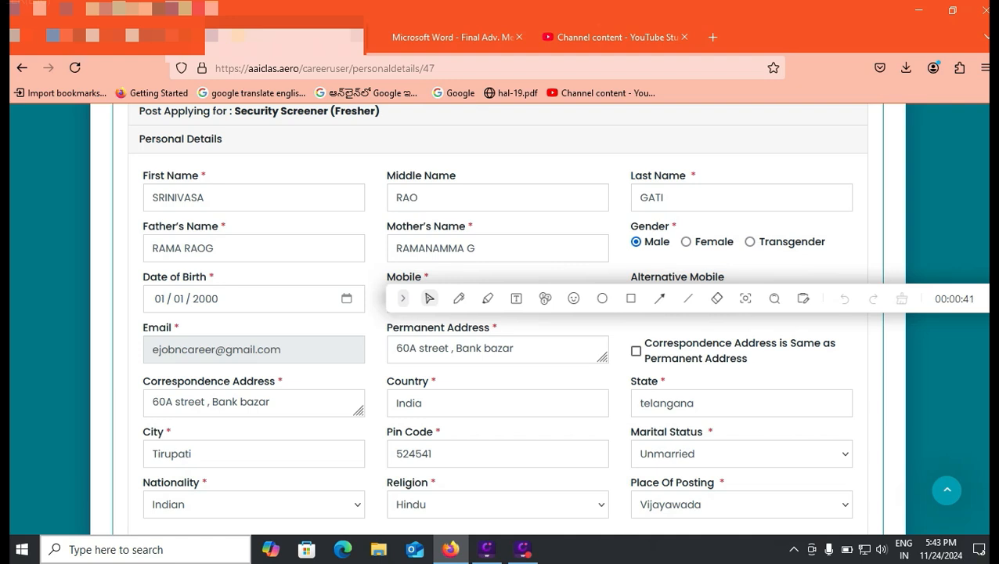
Mark the correspondence address as the same as the permanent address and set the state to Andhra pradesh.
left_click(636, 350)
left_click_drag(696, 403, 638, 404)
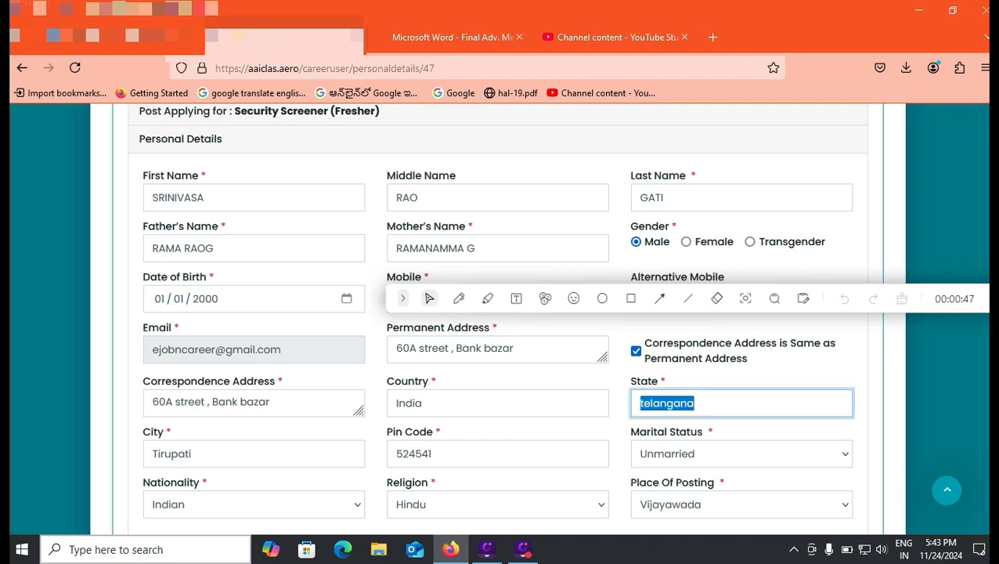
type("An")
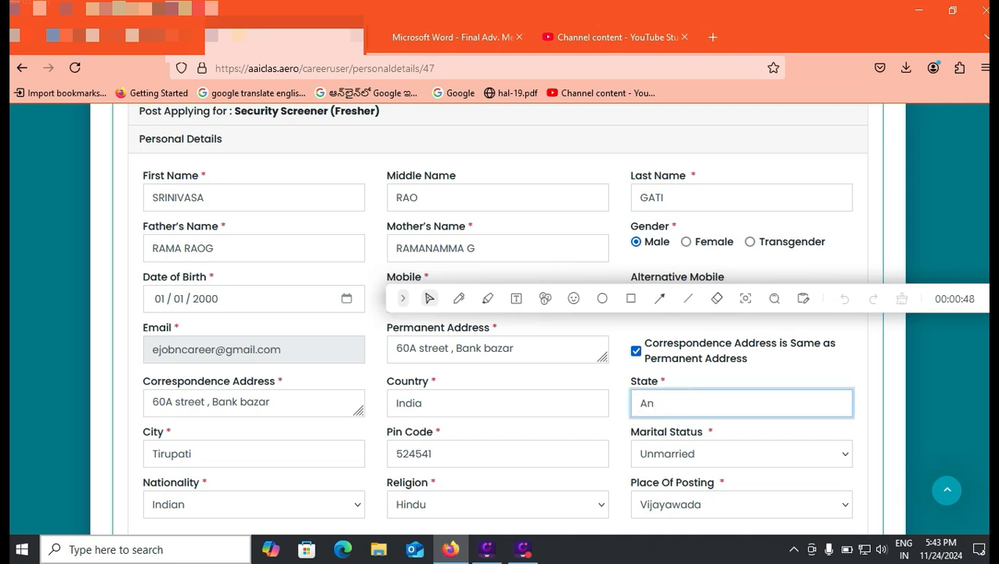
type("dhra pradesh")
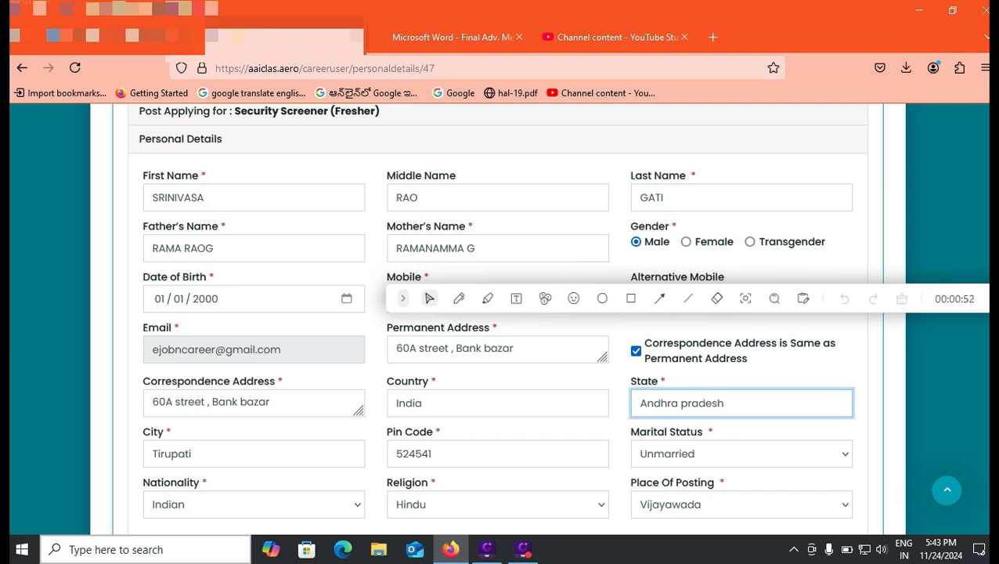
Select Unmarried as the marital status and Vijayawada as the place of posting in the personal details.
left_click(742, 454)
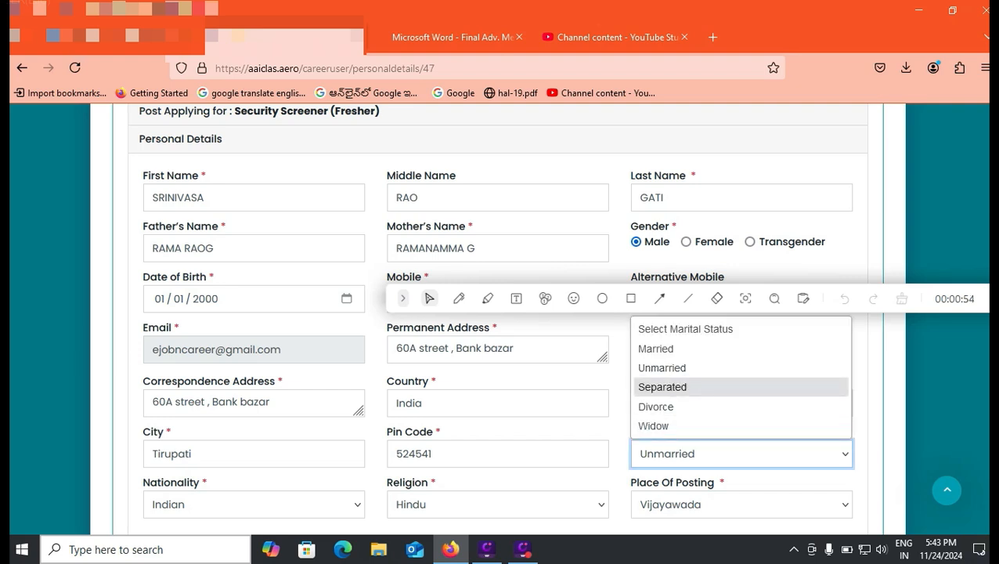
left_click(662, 368)
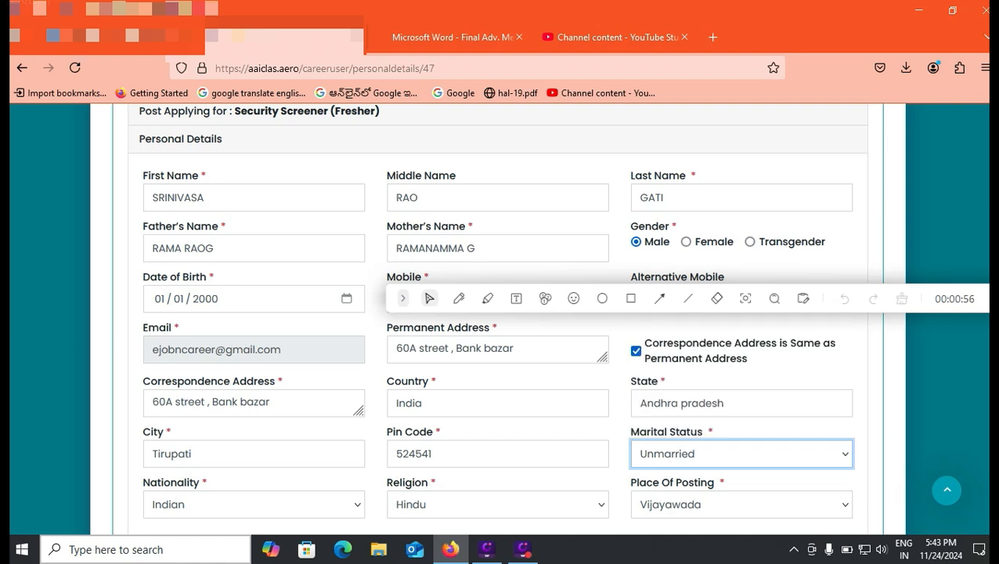
left_click(742, 505)
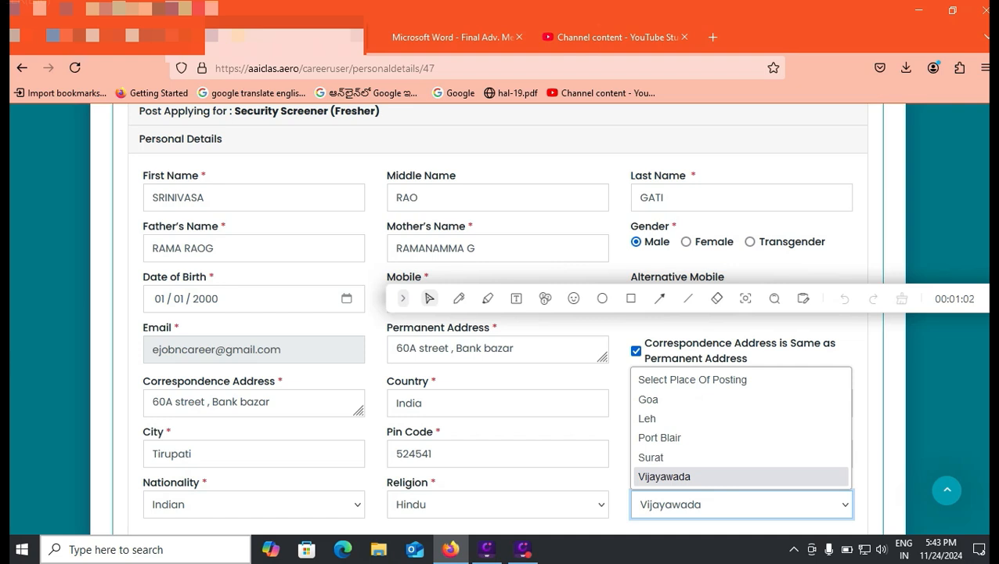
left_click(664, 476)
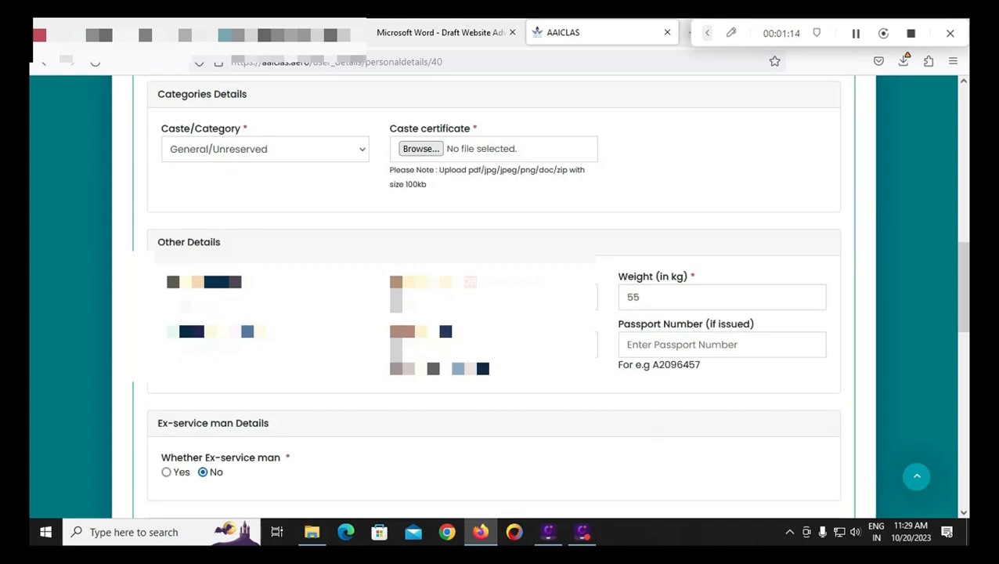
Check the available caste categories and look through the other details and ex-service man sections.
left_click(314, 158)
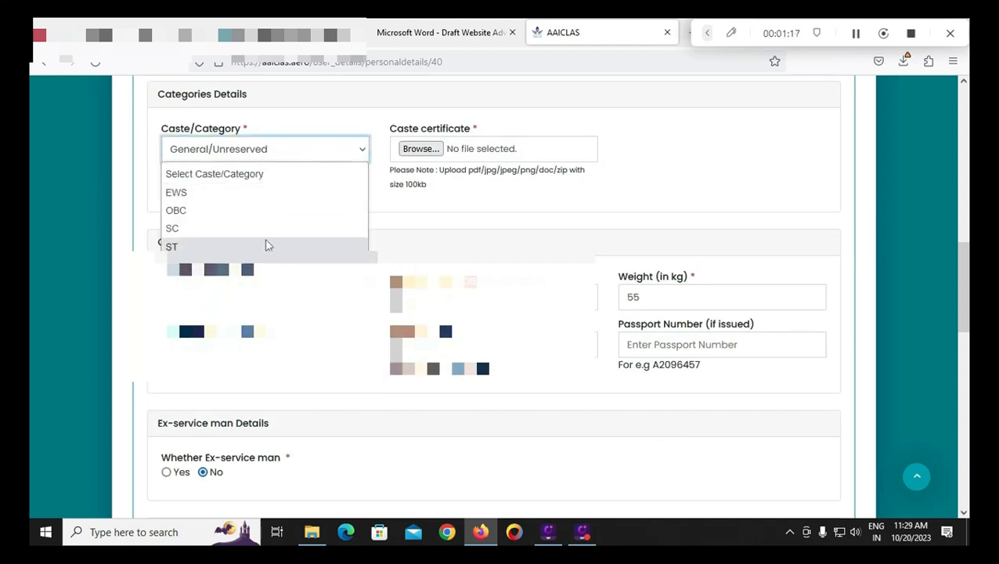
left_click(436, 210)
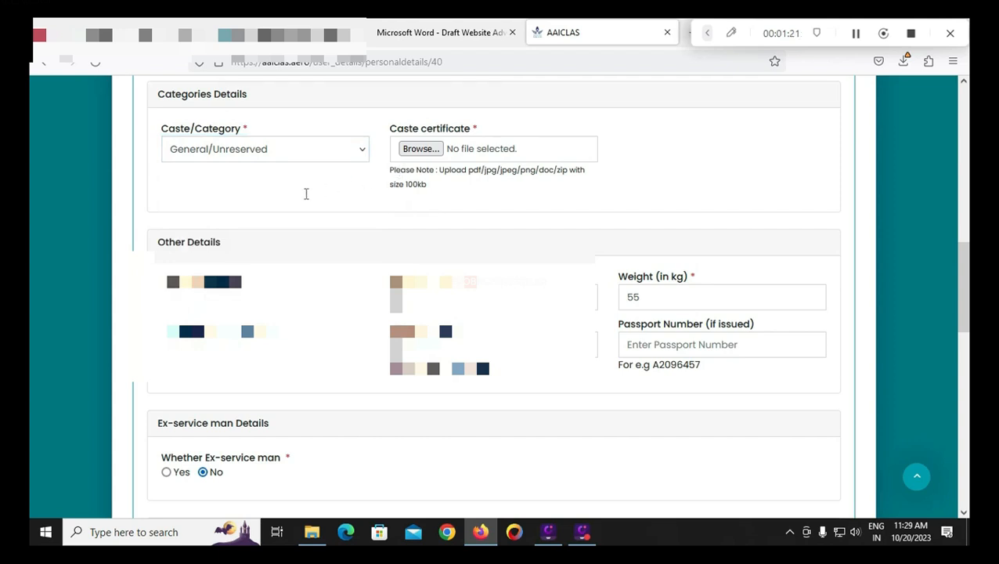
scroll(426, 225, "down", 1)
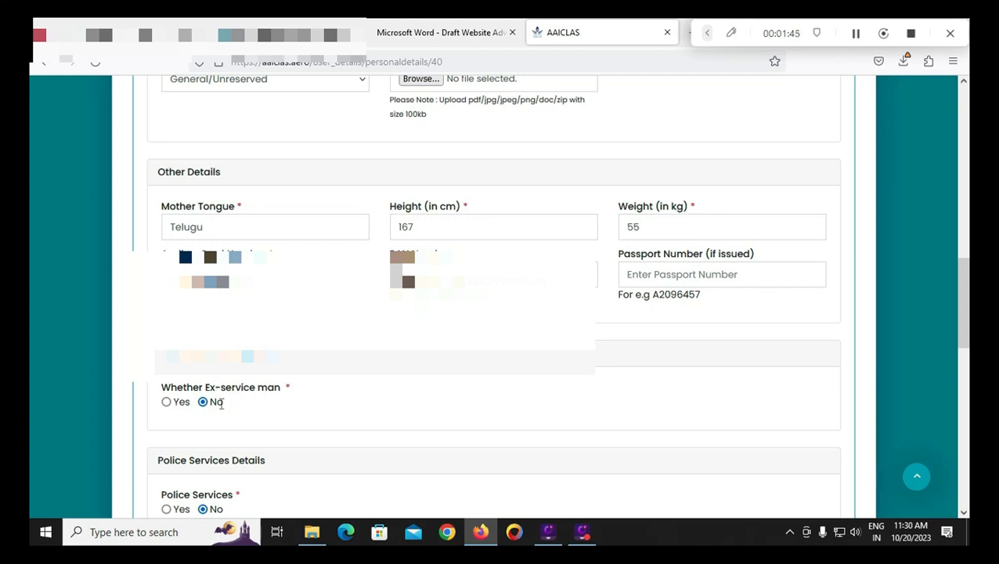
scroll(262, 473, "down", 4)
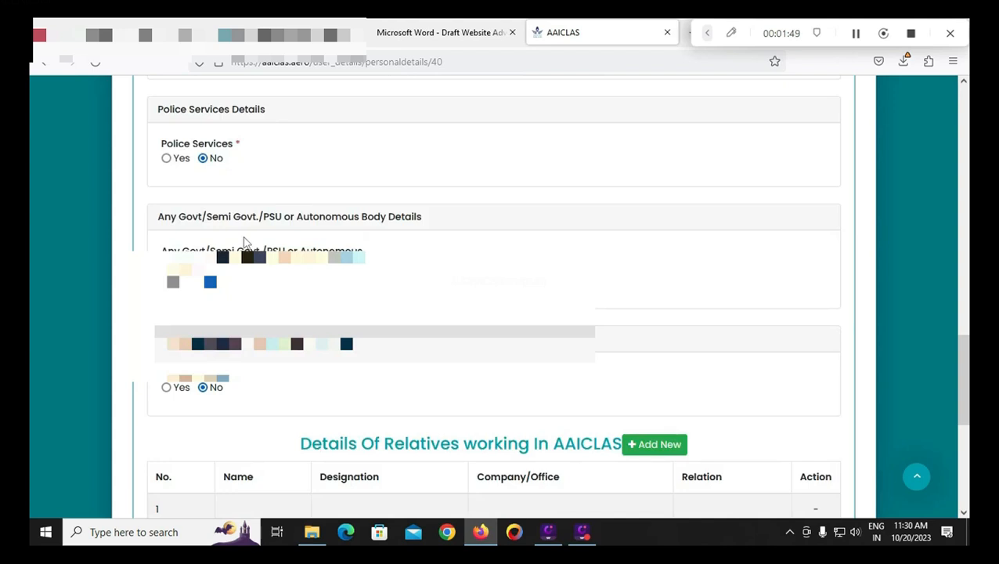
Check which uploads a Yes answer requires for police services, government body and pending case, returning each answer to No.
left_click(173, 159)
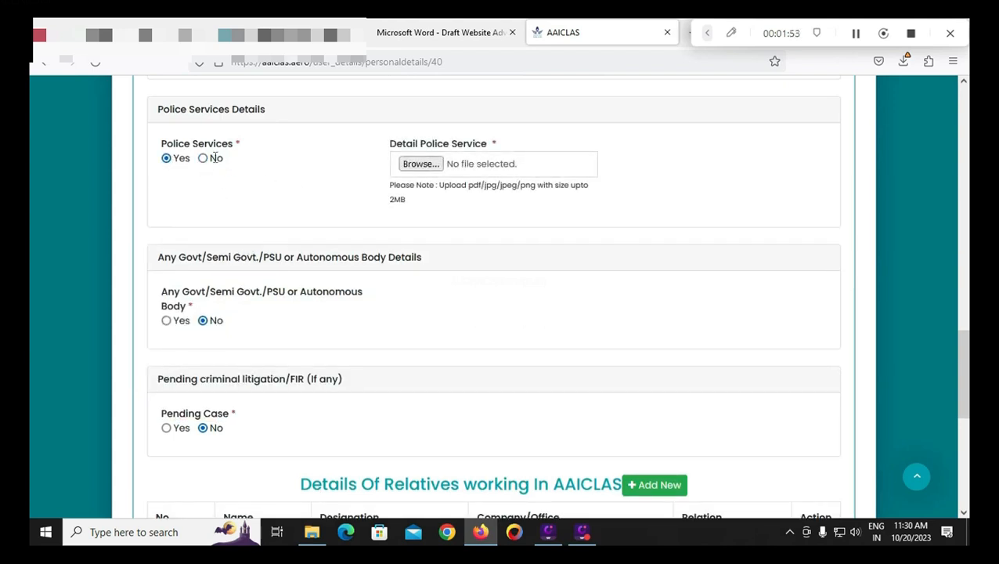
left_click(205, 160)
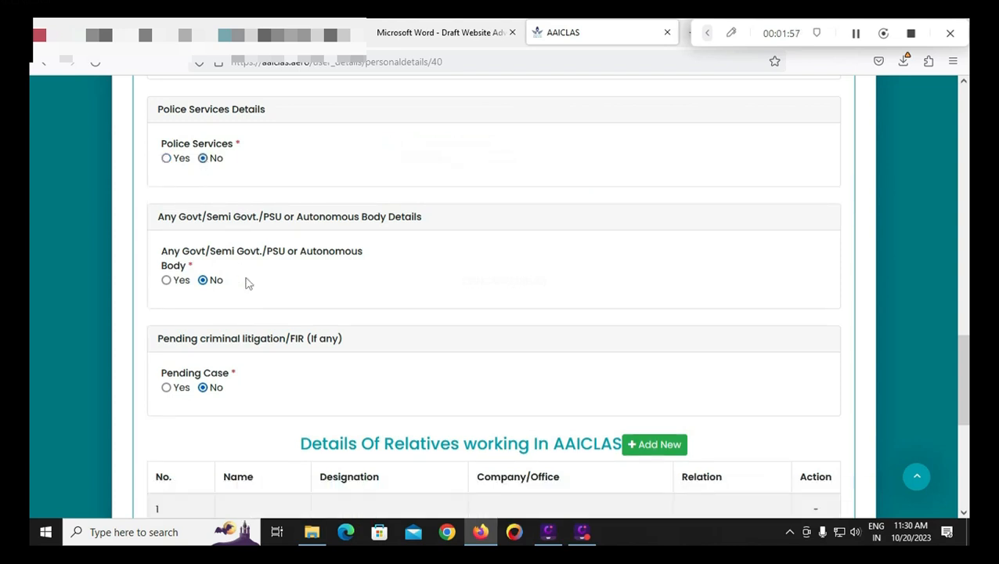
left_click(167, 280)
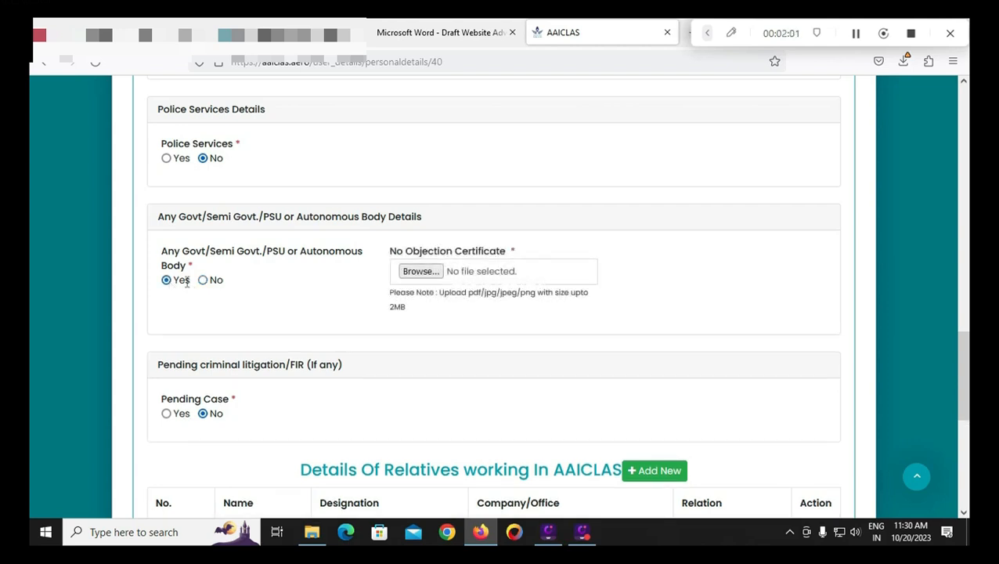
left_click(205, 280)
scroll(361, 313, "down", 1)
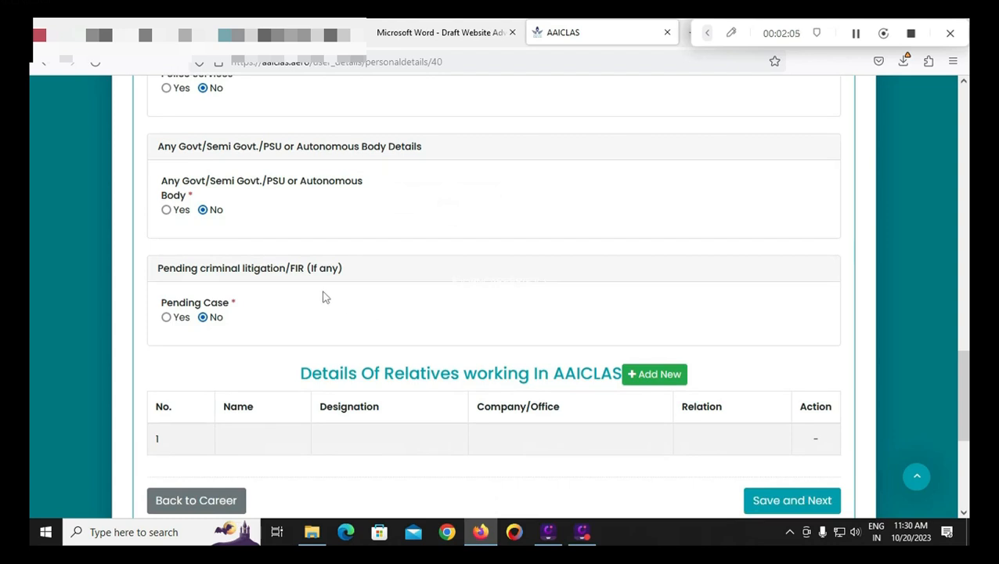
left_click(170, 317)
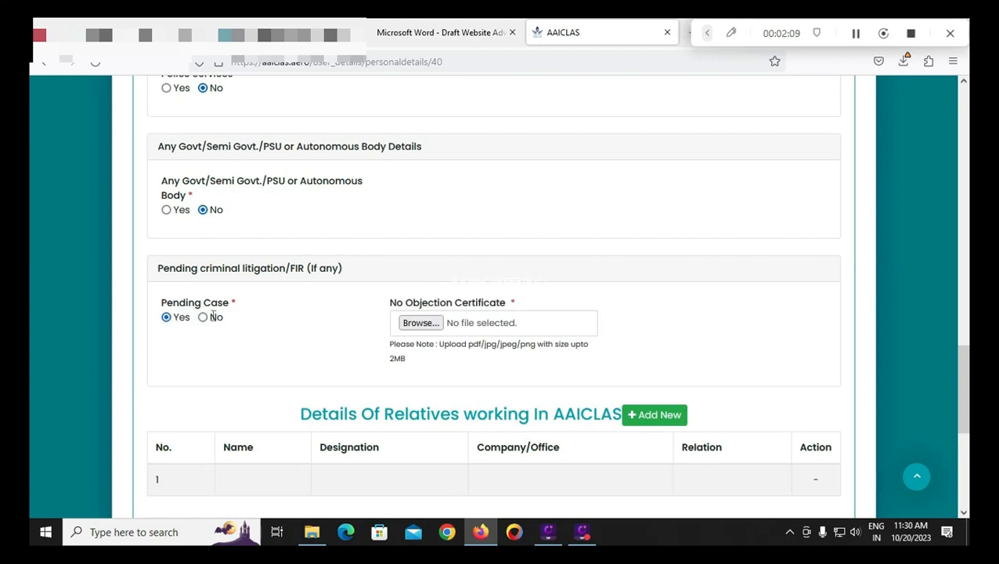
left_click(206, 317)
scroll(360, 345, "down", 3)
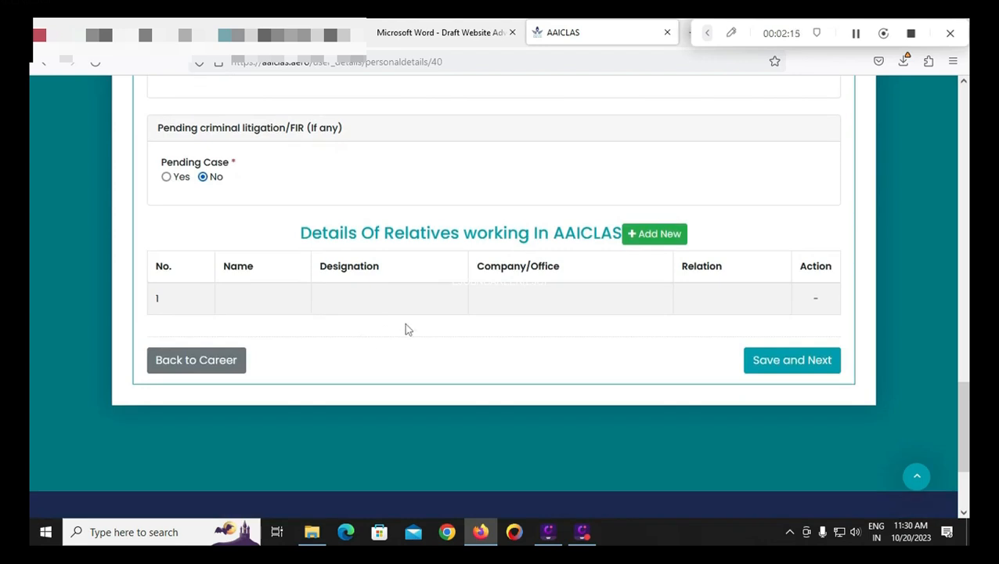
Add a blank row to the table of relatives working in AAICLAS and delete that row.
left_click(662, 238)
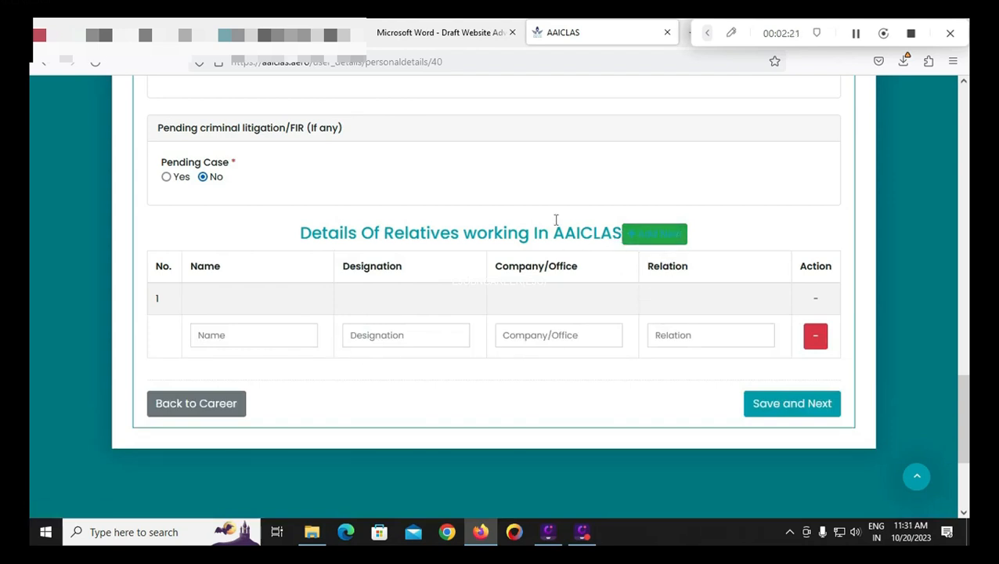
left_click(815, 335)
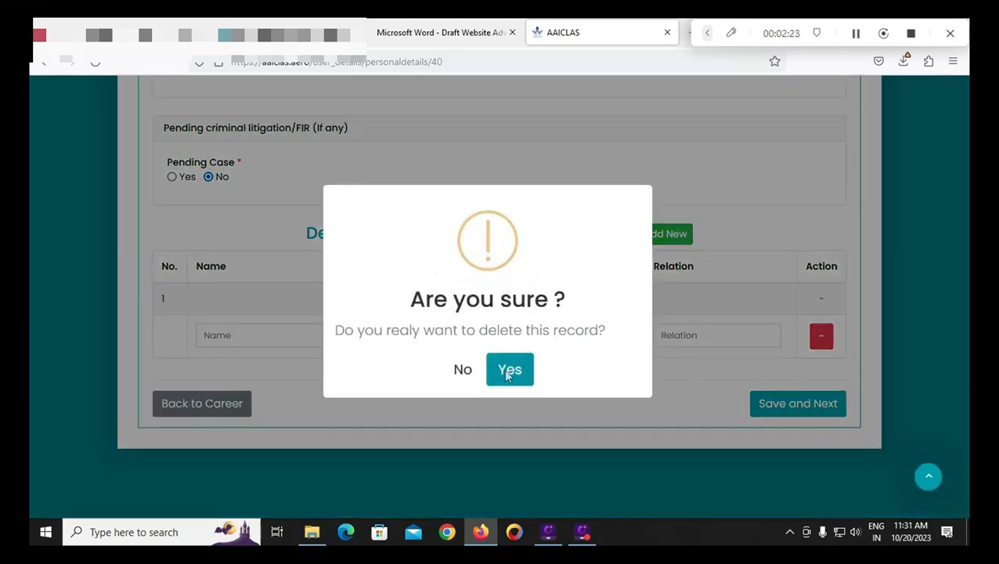
left_click(465, 374)
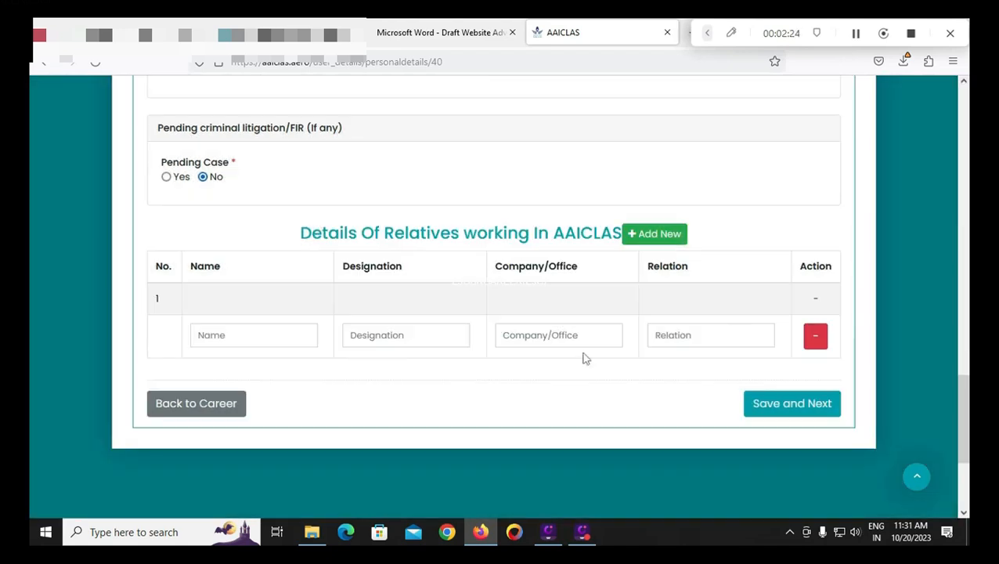
left_click(815, 335)
left_click(507, 371)
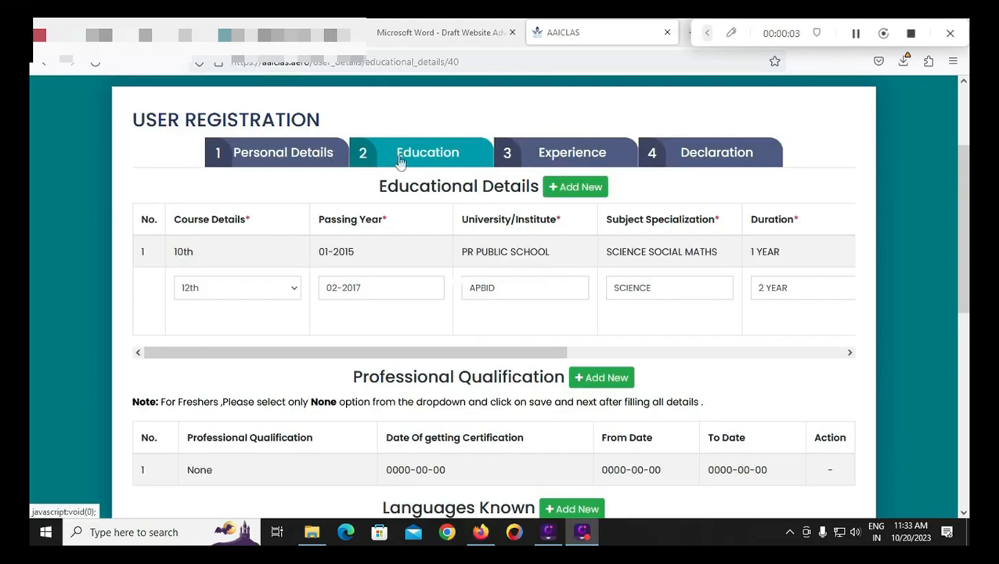
Check the course options and the passing year calendar of the 12th entry in the educational details.
left_click(249, 285)
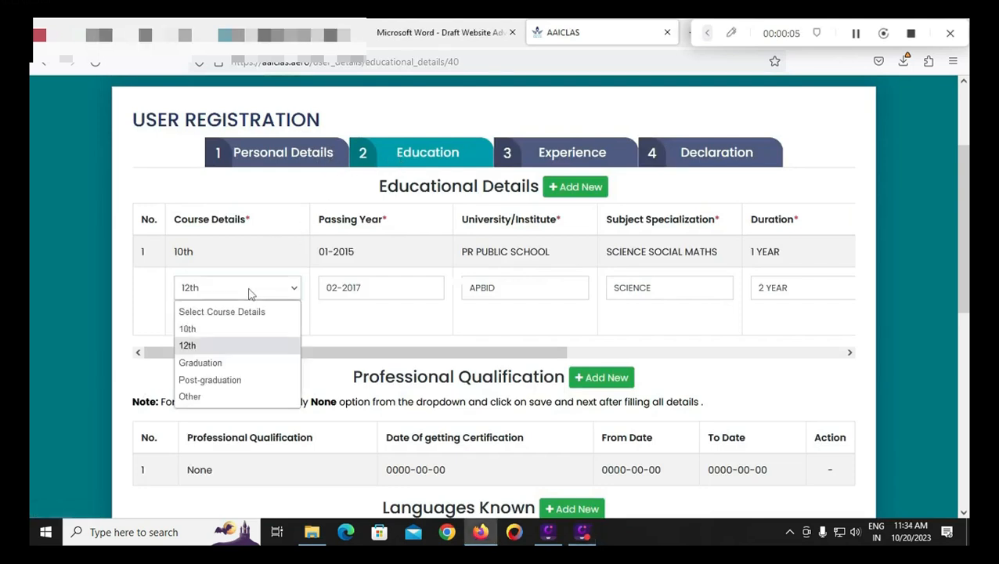
left_click(235, 345)
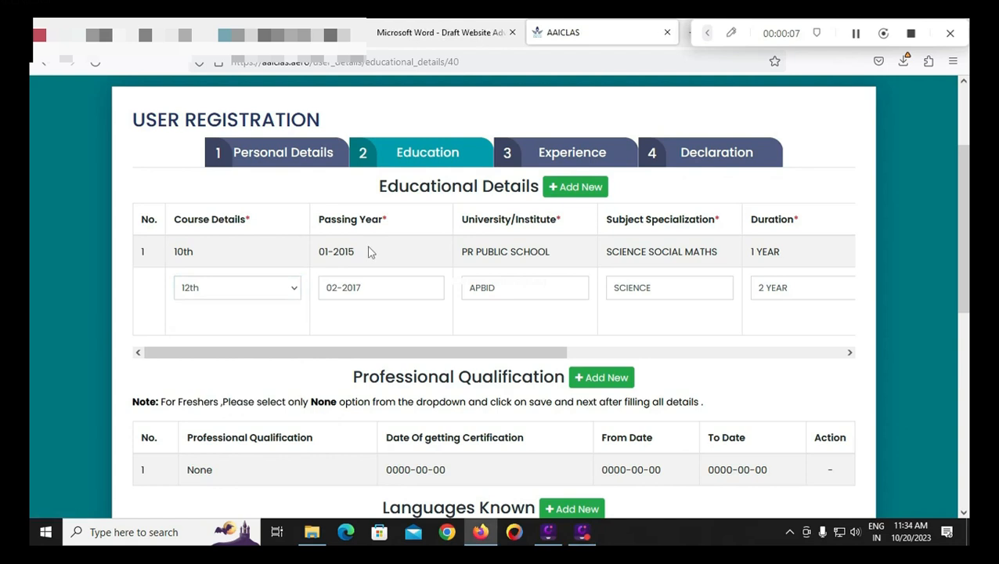
left_click(381, 286)
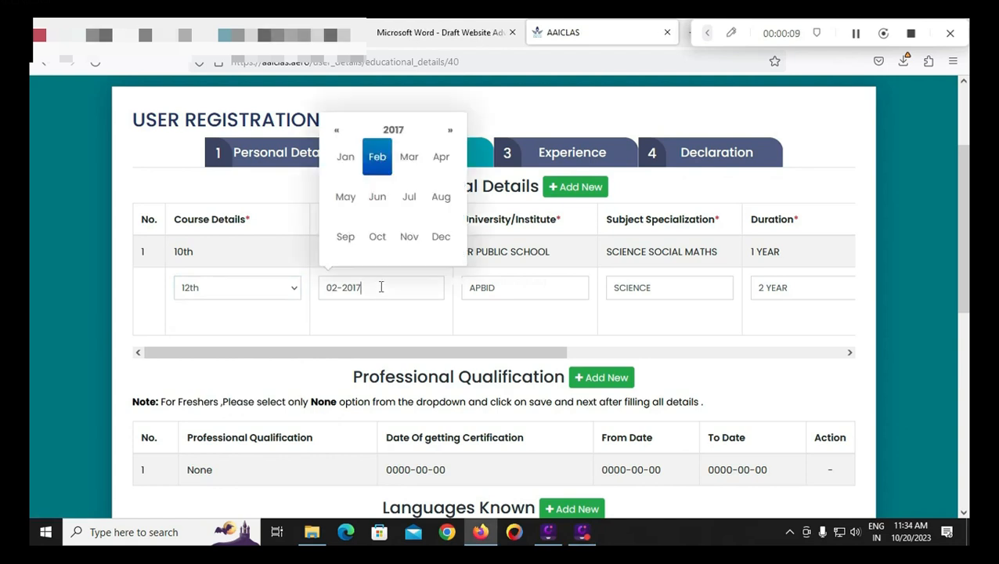
left_click(375, 338)
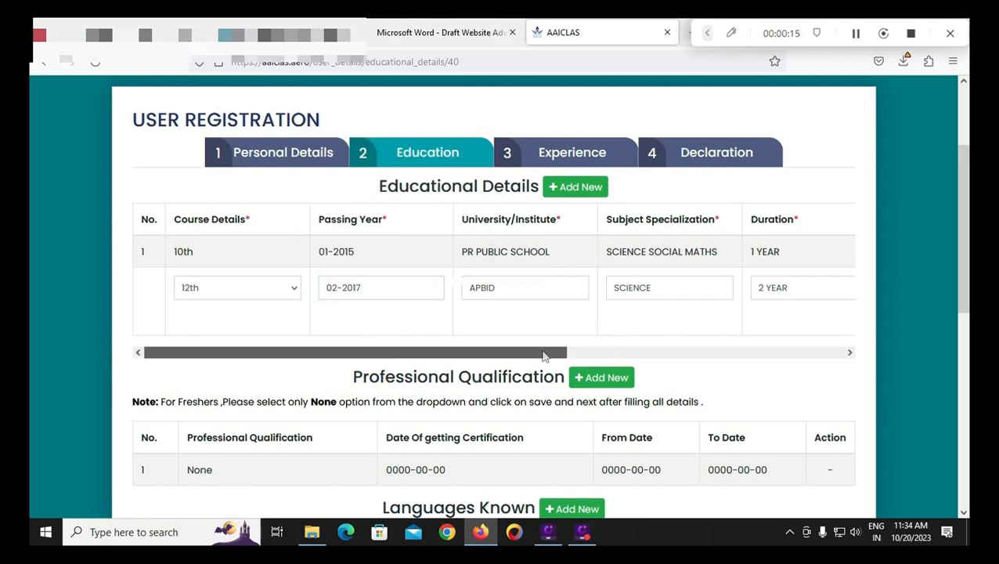
Examine the 12th entry's institute, subject, duration, grade and document fields, as well as the professional qualification section.
left_click_drag(544, 355, 730, 354)
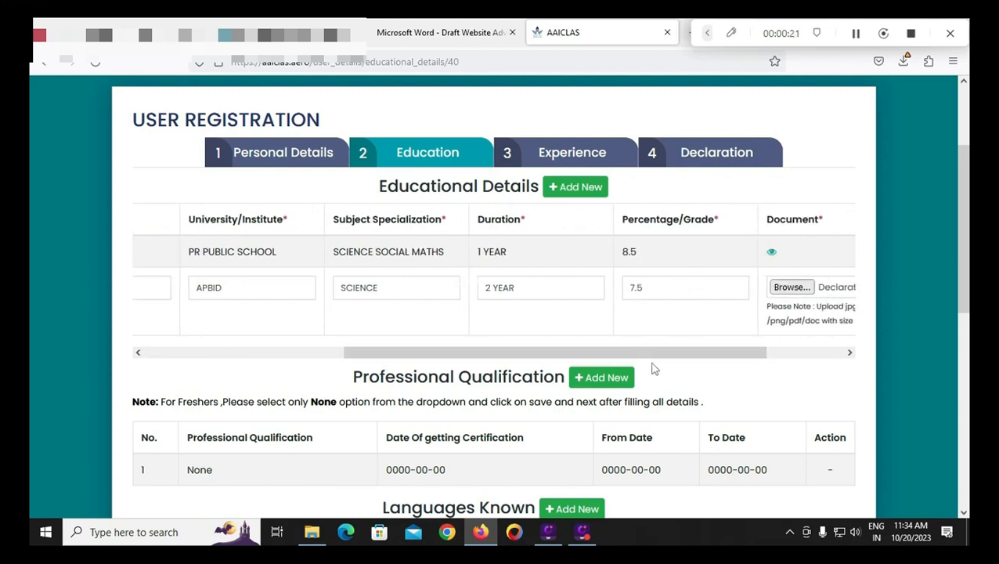
left_click_drag(651, 359, 697, 358)
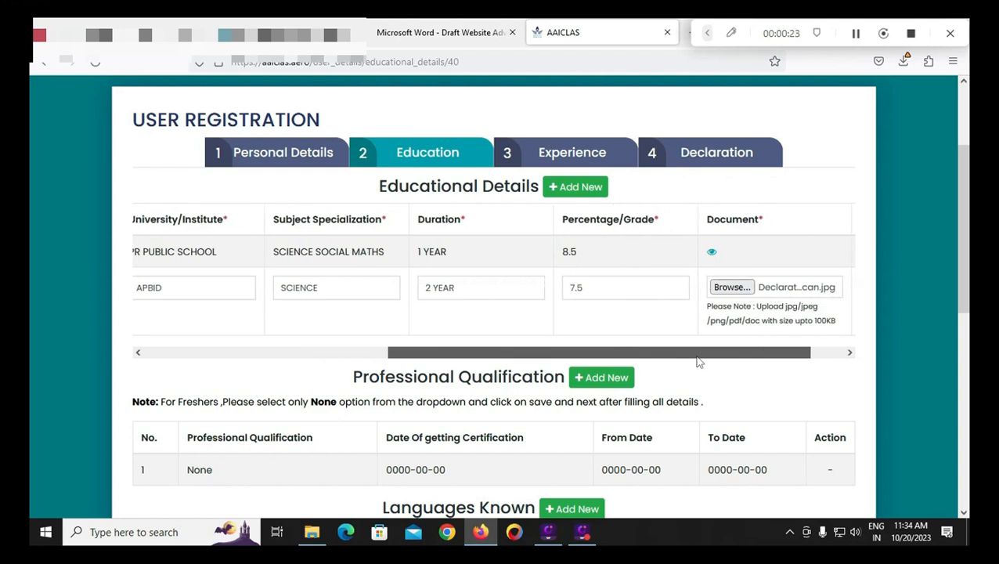
left_click_drag(699, 362, 384, 363)
left_click(280, 290)
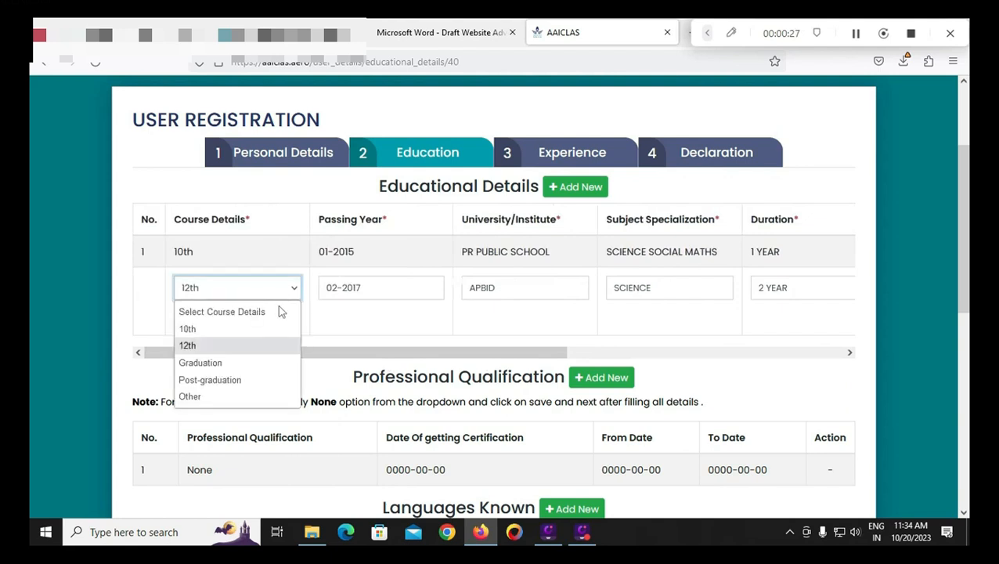
left_click(251, 347)
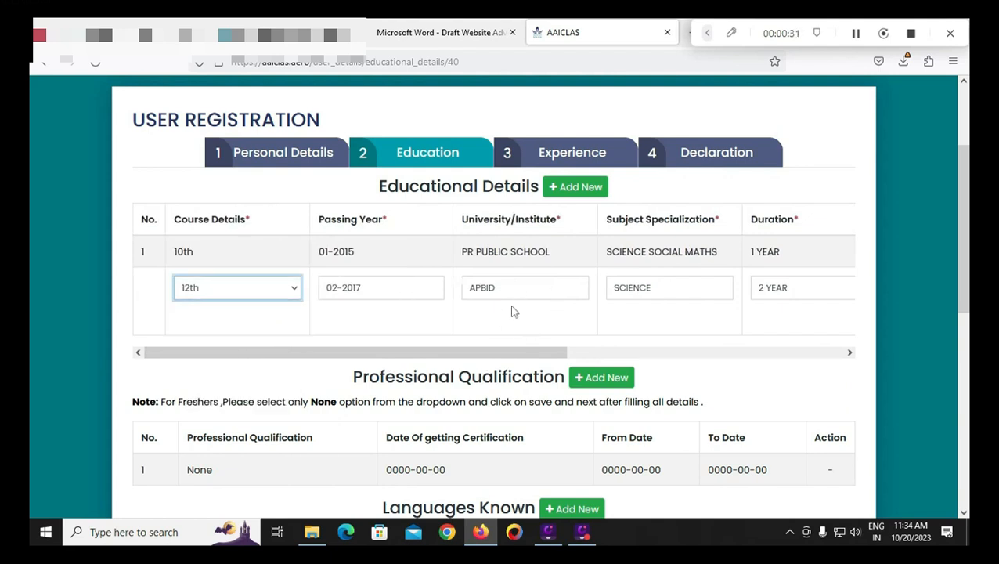
left_click_drag(501, 349, 576, 349)
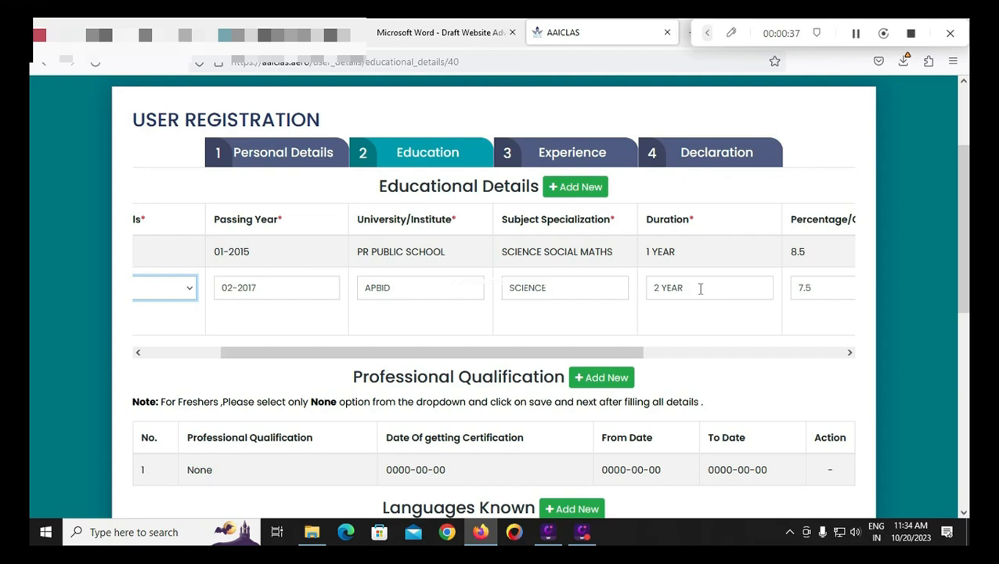
left_click_drag(629, 354, 744, 356)
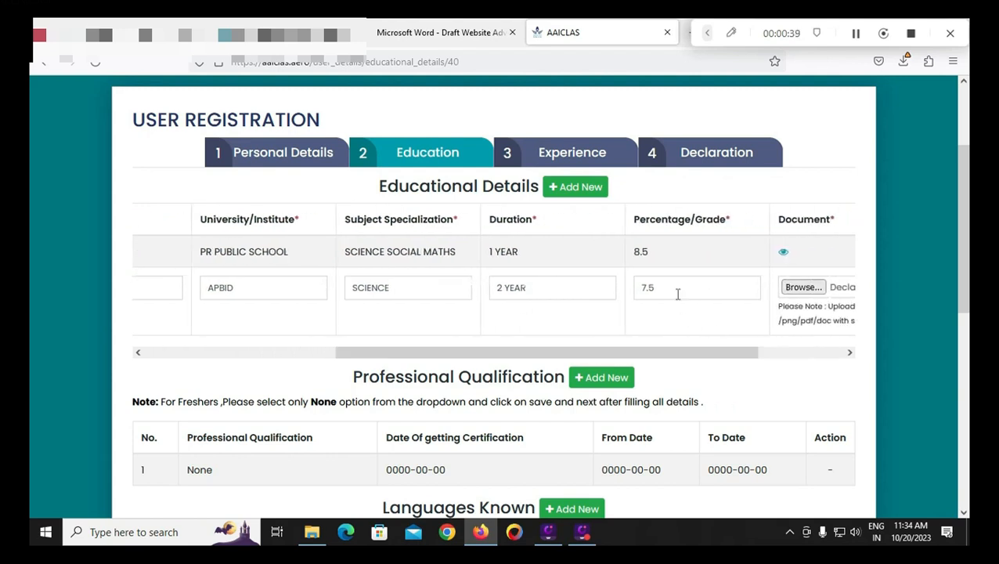
left_click_drag(668, 352, 323, 363)
scroll(547, 350, "down", 1)
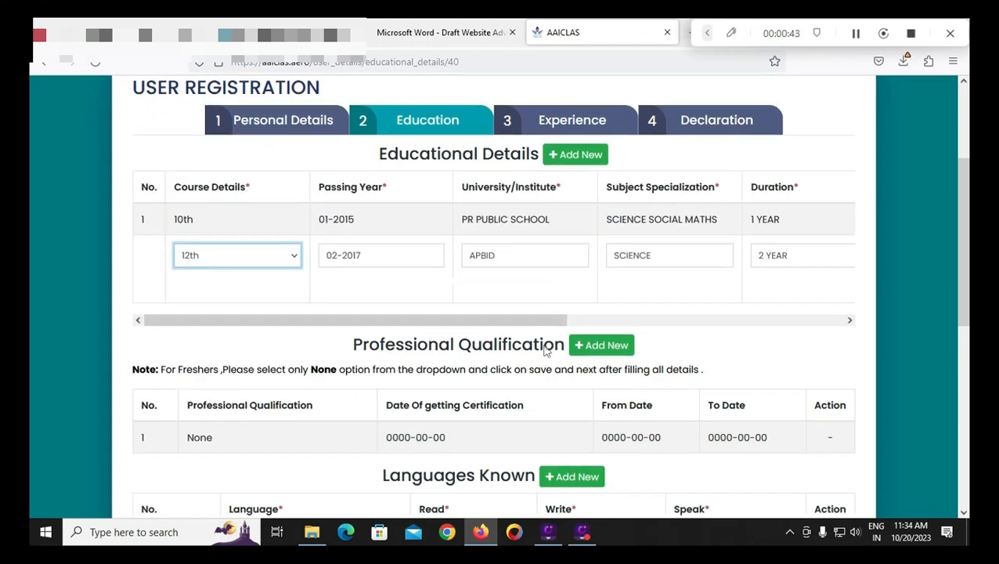
scroll(547, 350, "down", 2)
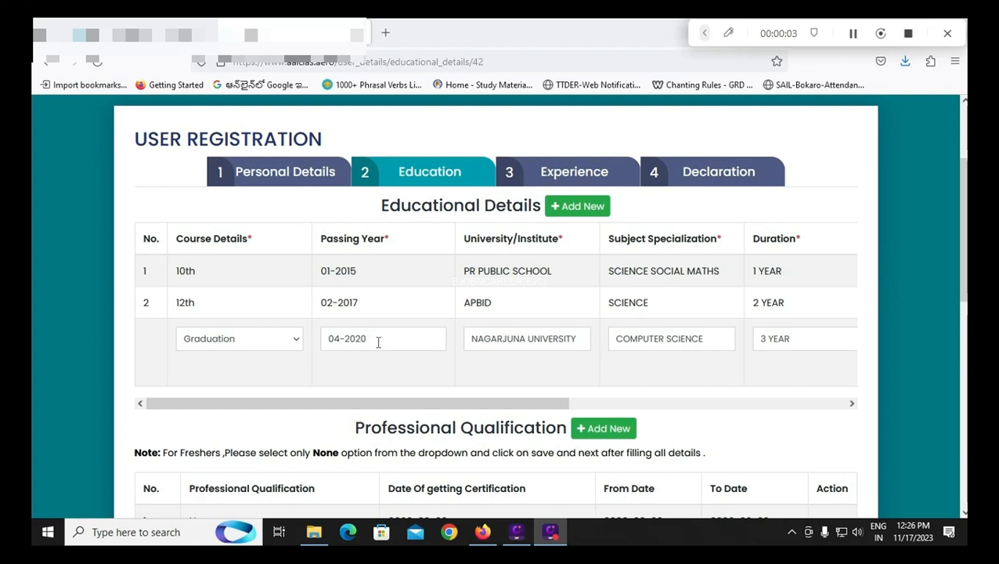
Enter 75.75 as the percentage/grade of the Graduation entry in the educational details.
left_click(378, 342)
left_click(384, 381)
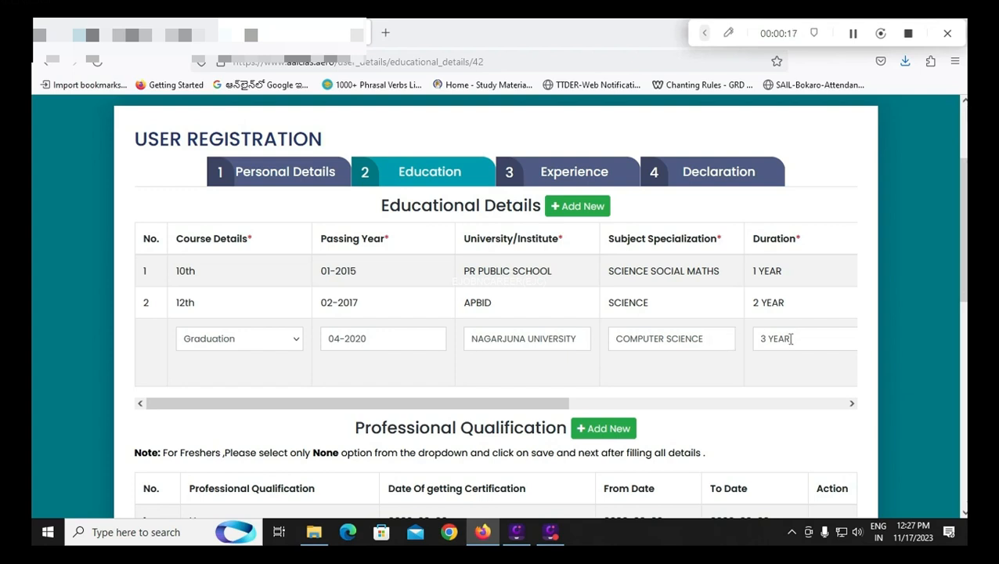
left_click(643, 403)
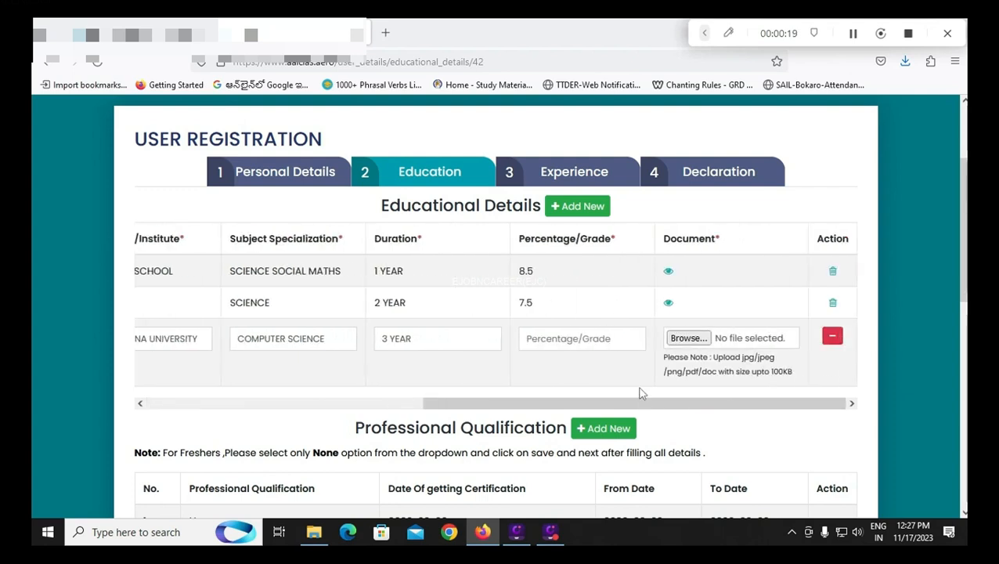
left_click(558, 339)
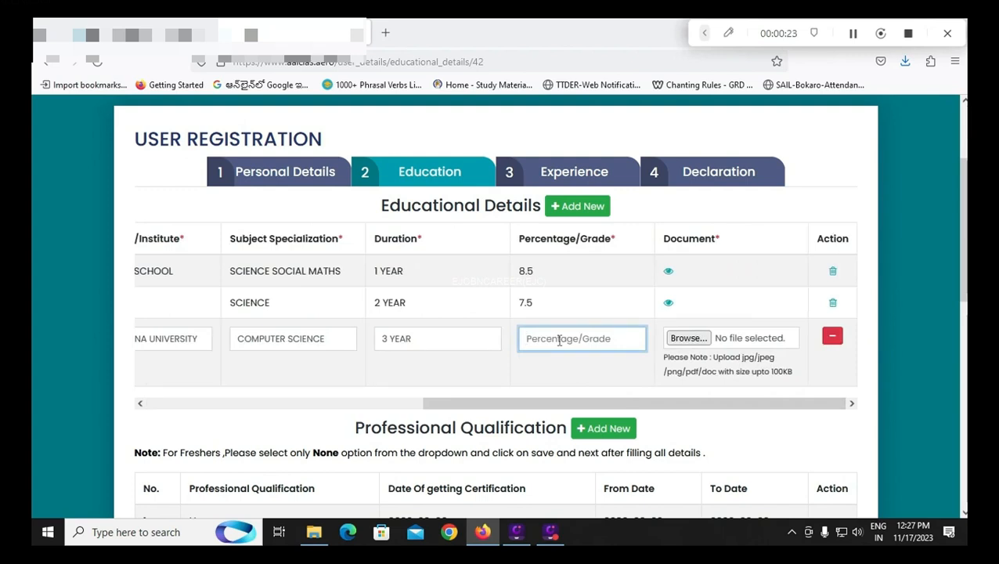
type("75.7")
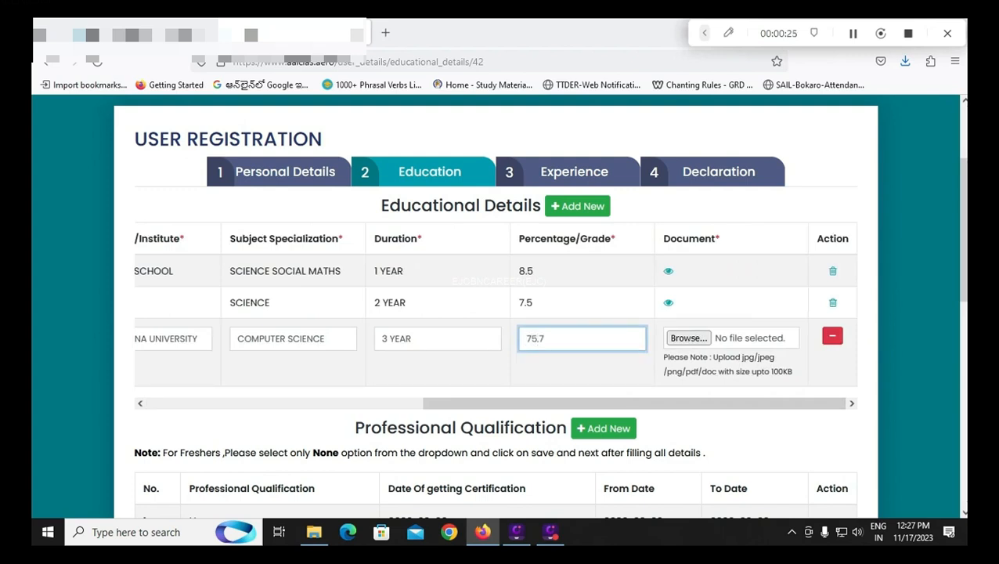
type("5")
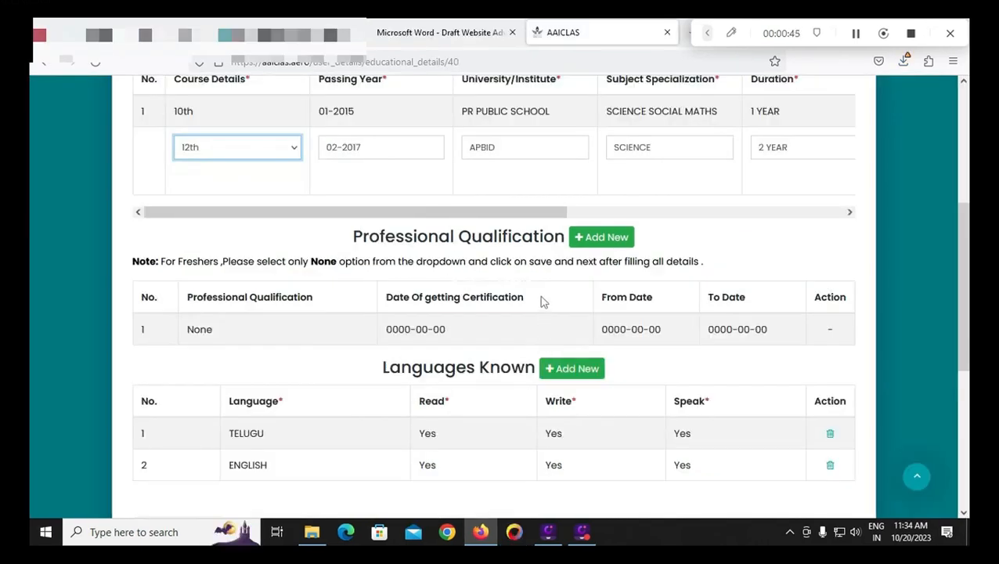
Add HINDI to the known languages with reading and speaking marked, and save the education details.
scroll(532, 294, "down", 1)
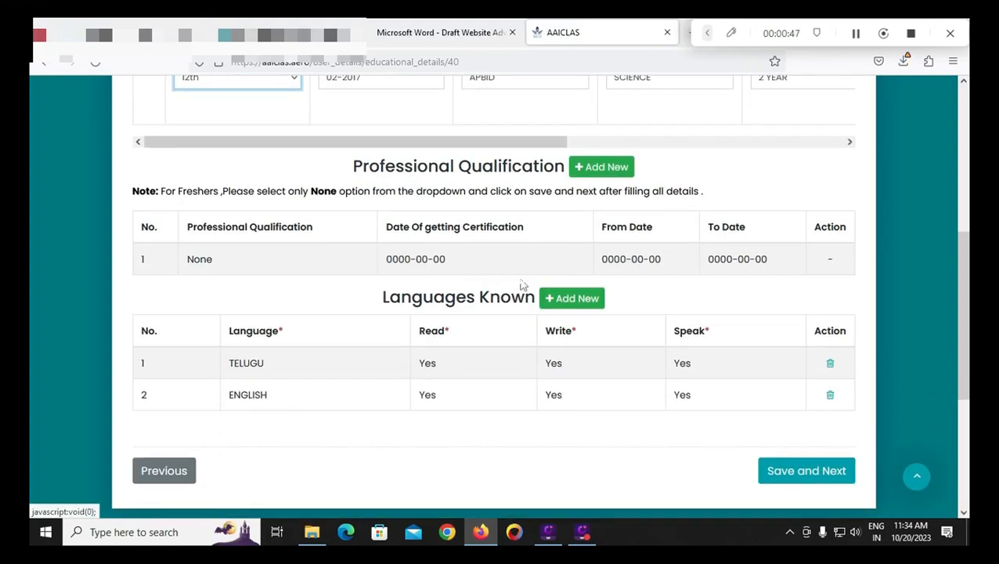
scroll(519, 282, "down", 1)
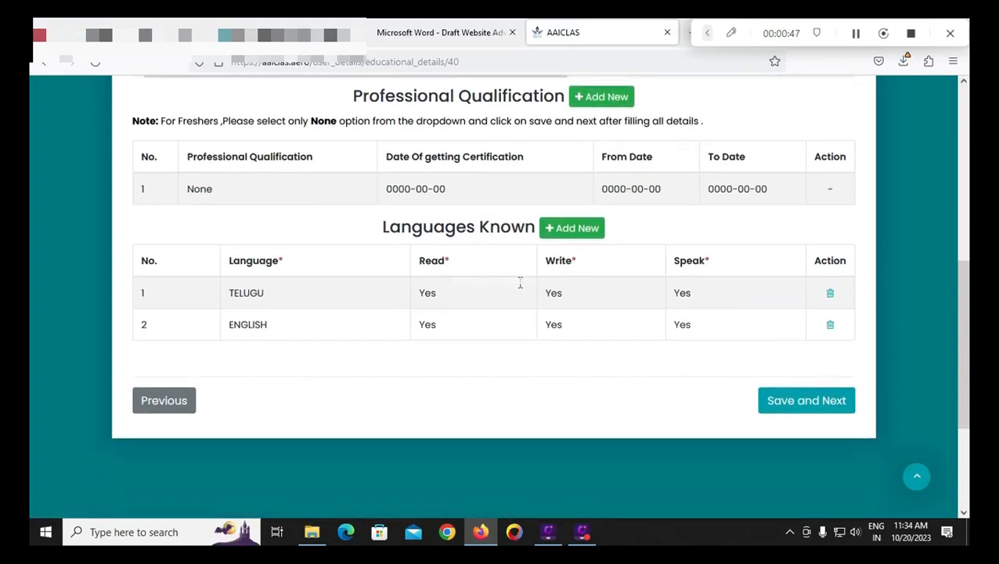
left_click(589, 236)
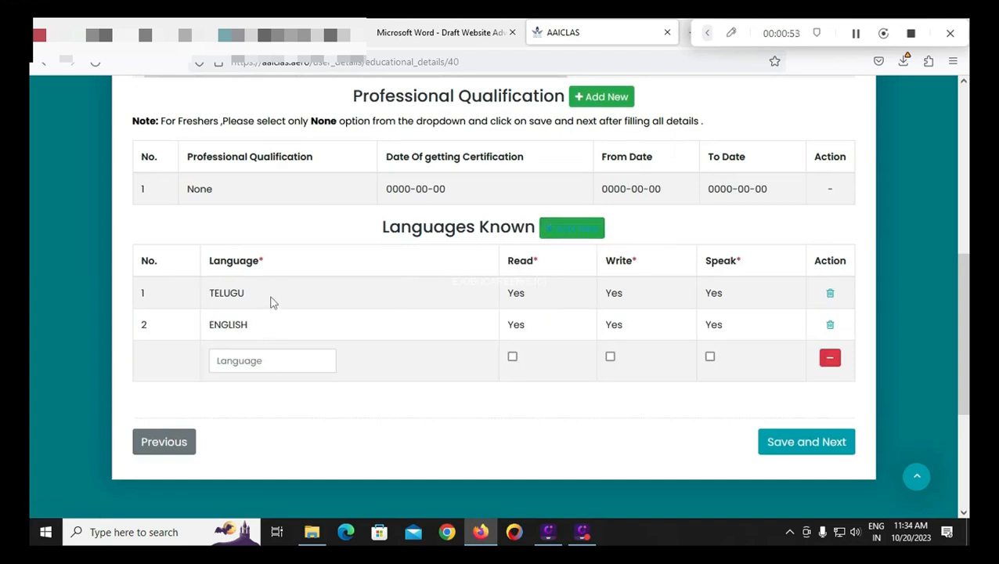
left_click(253, 365)
type("H")
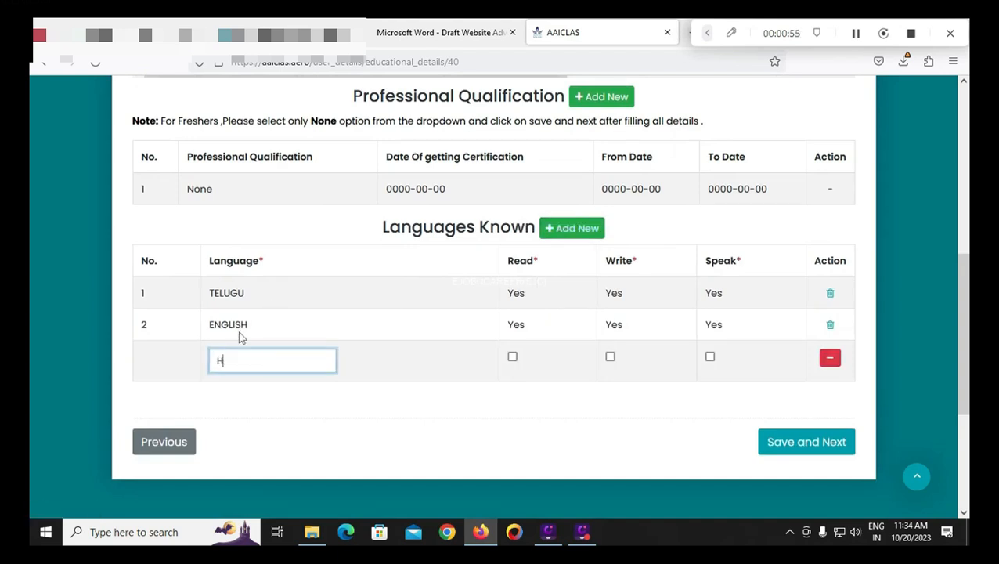
type("INDI")
left_click(513, 358)
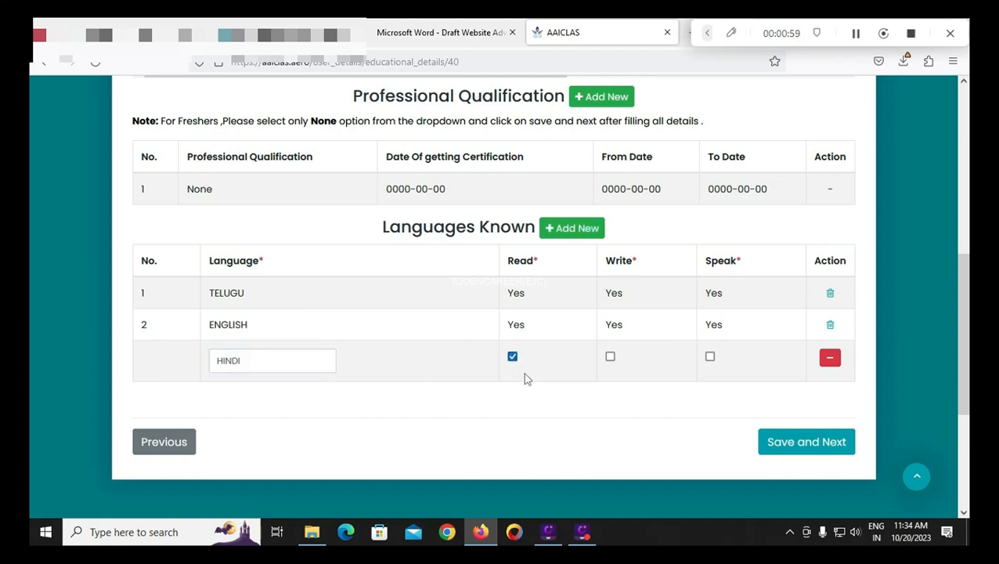
left_click(710, 357)
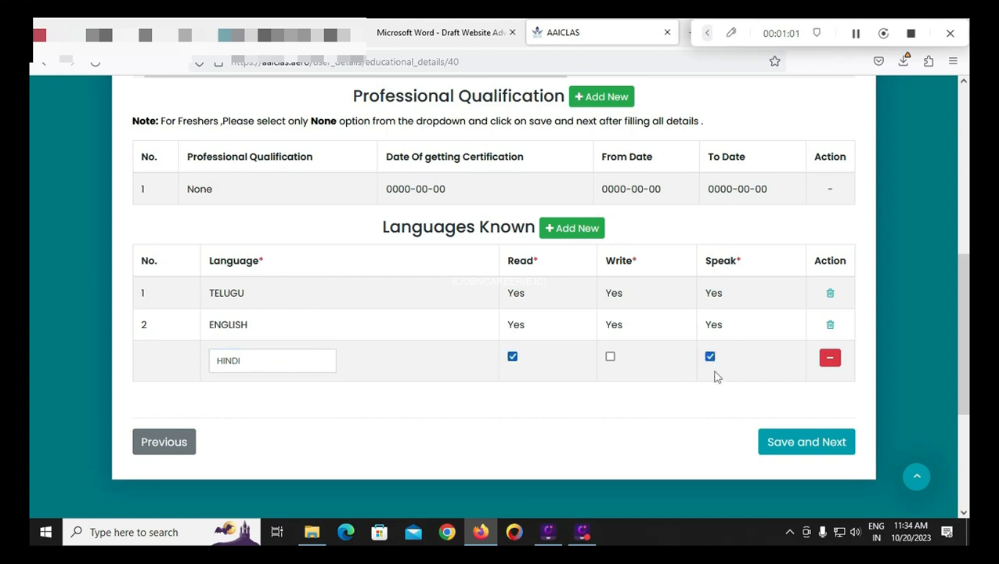
left_click(852, 441)
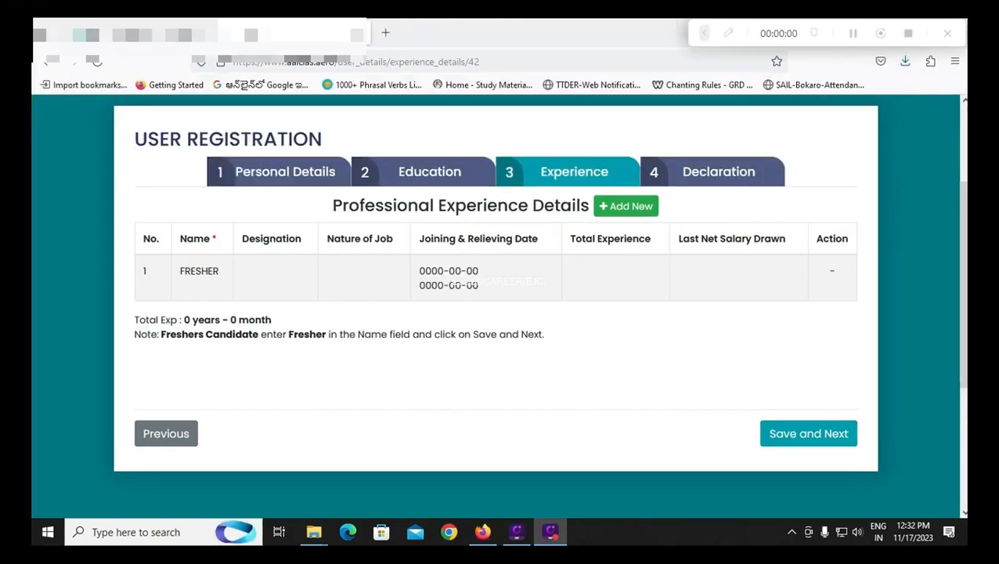
Add a row to the professional experience details and enter FRESHER as its name.
left_click(626, 209)
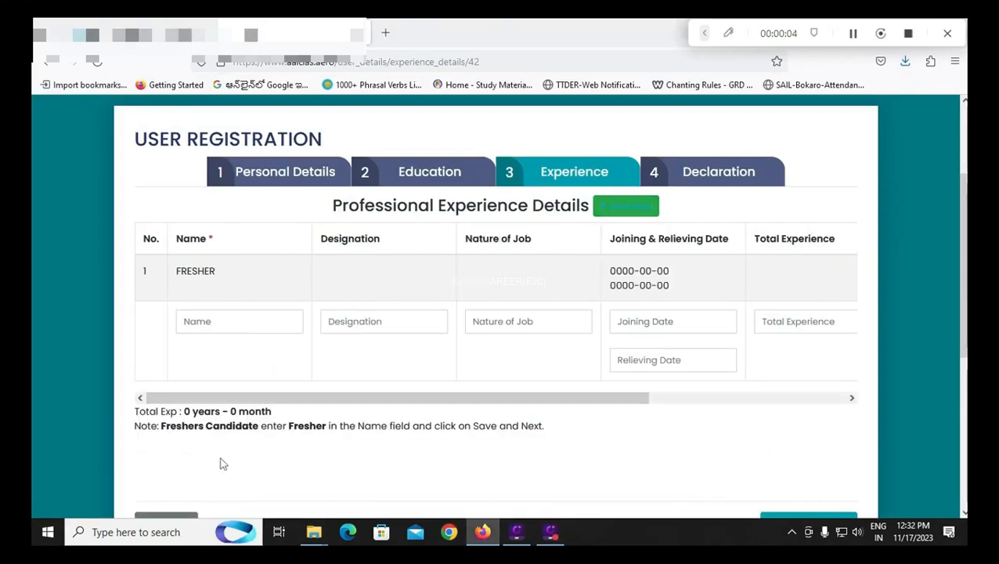
left_click(252, 315)
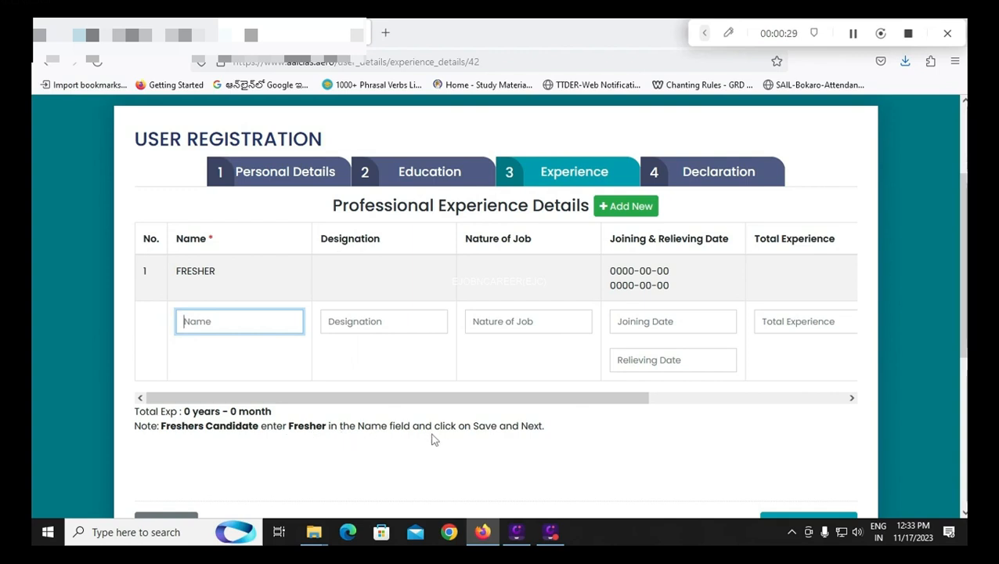
left_click(236, 328)
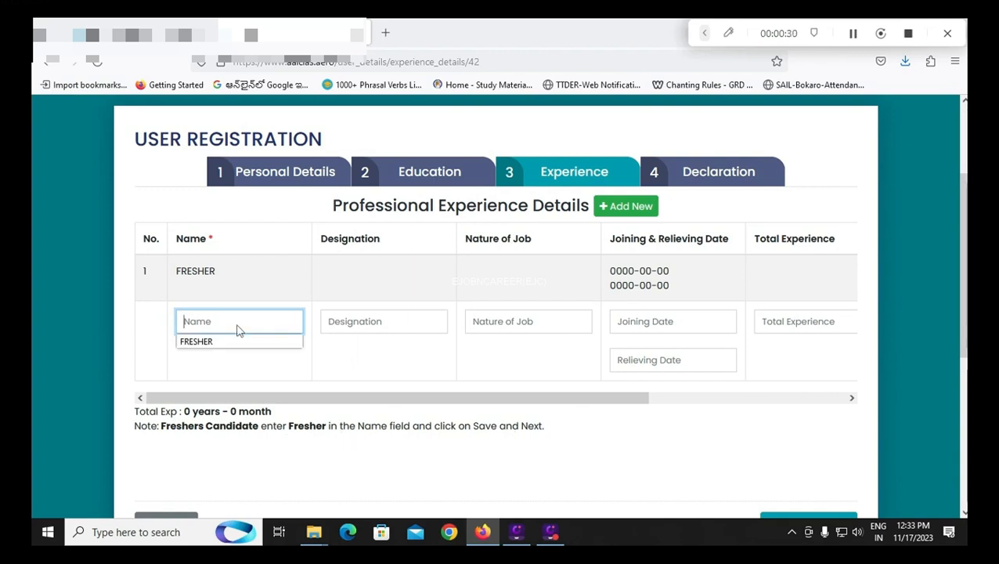
type("FRESHER")
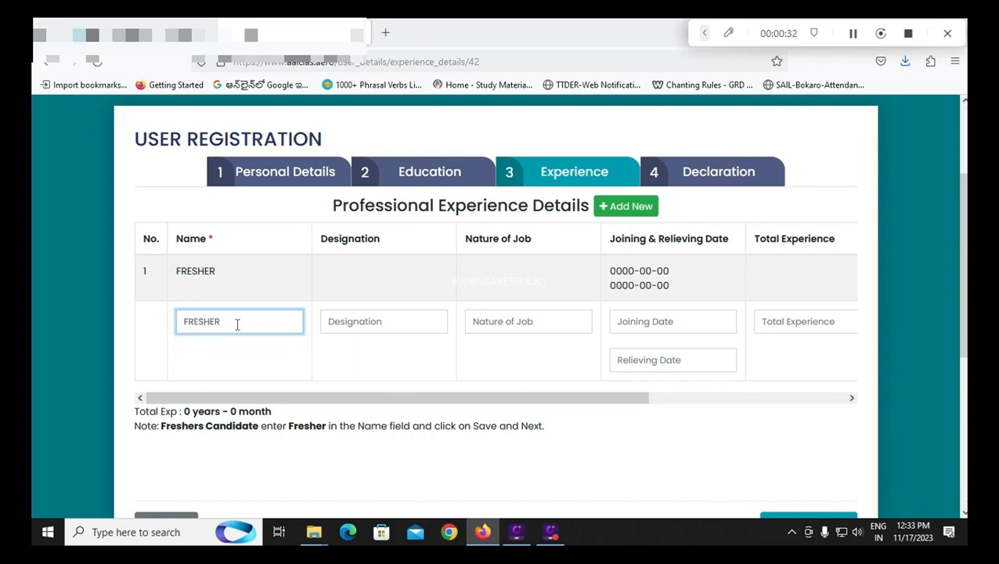
scroll(887, 452, "down", 3)
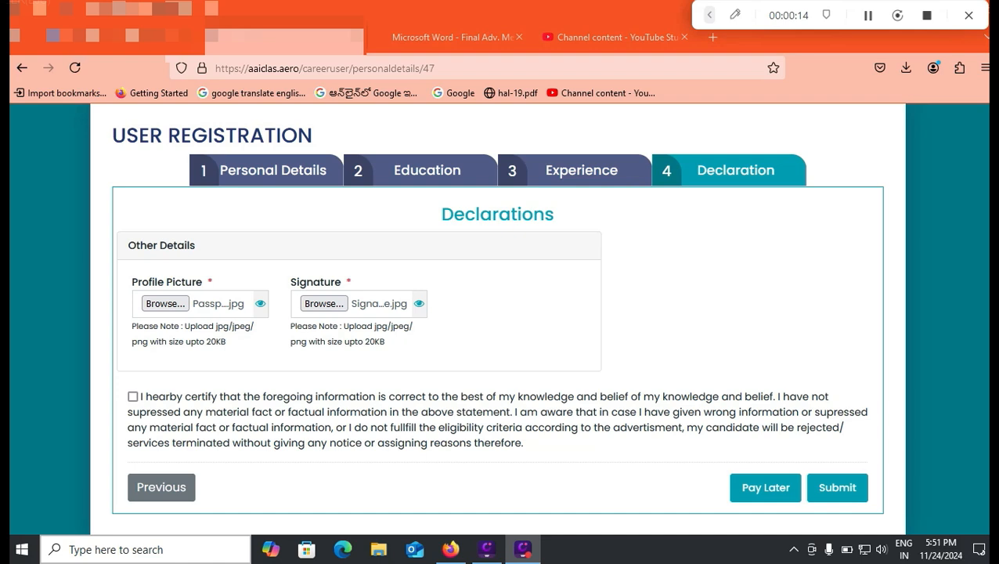
Accept the certification in the declaration, check the application fee in the notification PDF, and select the payment form's amount for entry.
left_click(132, 397)
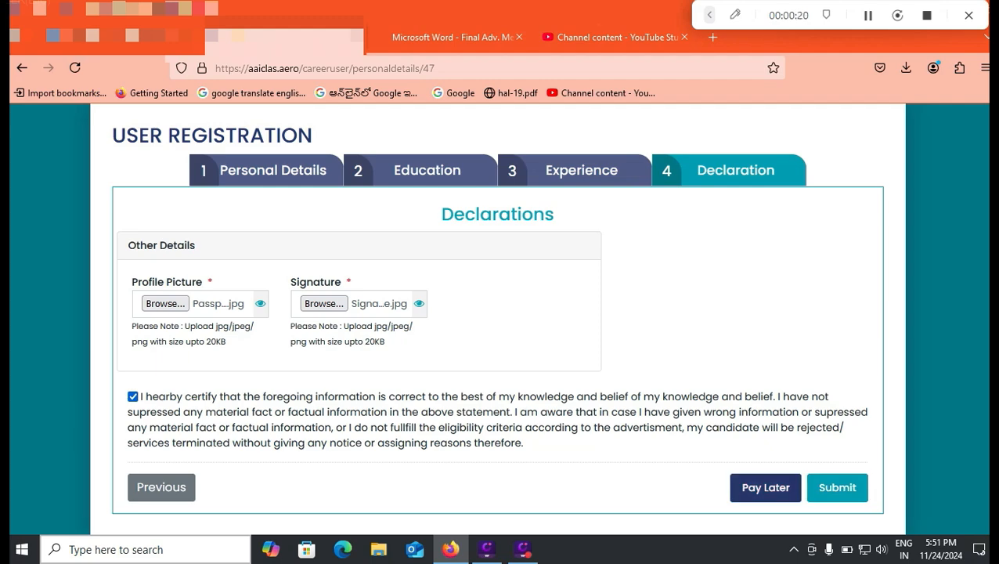
left_click(452, 37)
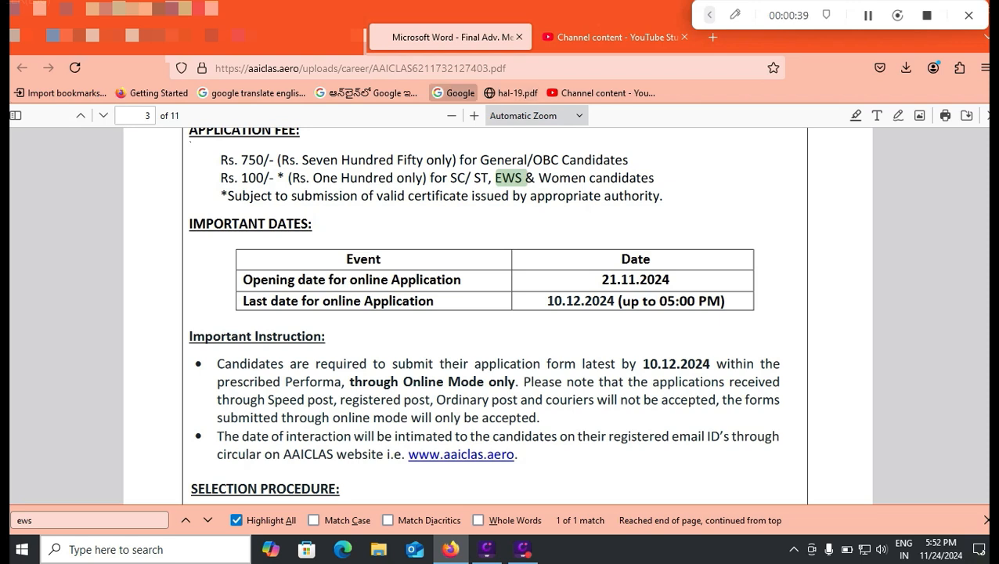
left_click(285, 38)
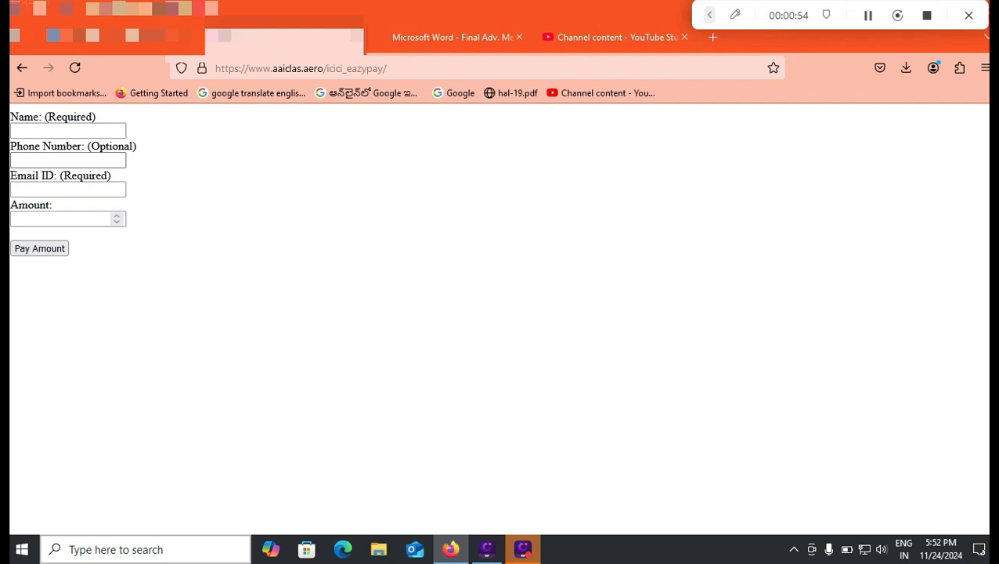
left_click(61, 219)
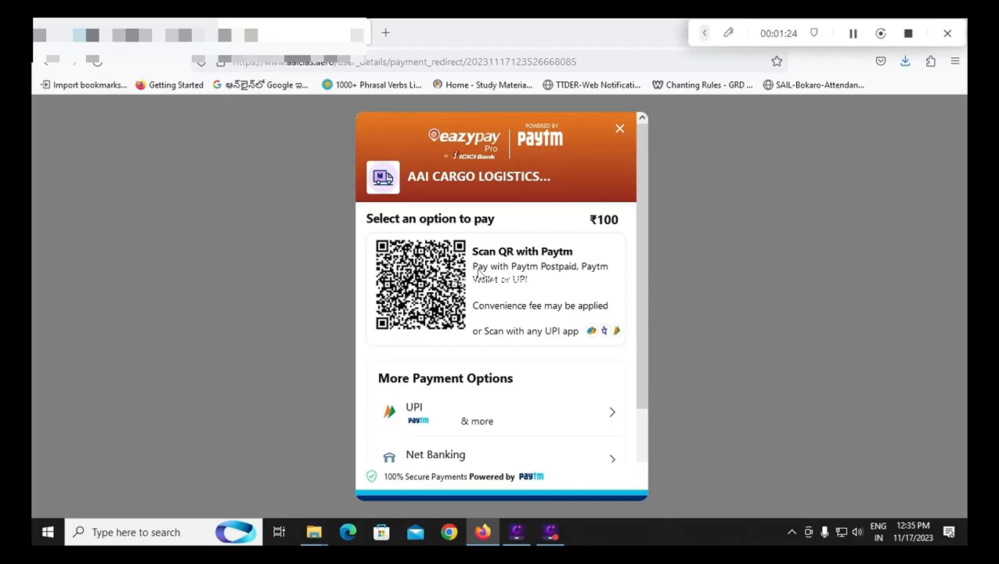
Examine the payment options for the application fee, opening the UPI ID form and closing it without paying.
left_click_drag(637, 308, 634, 421)
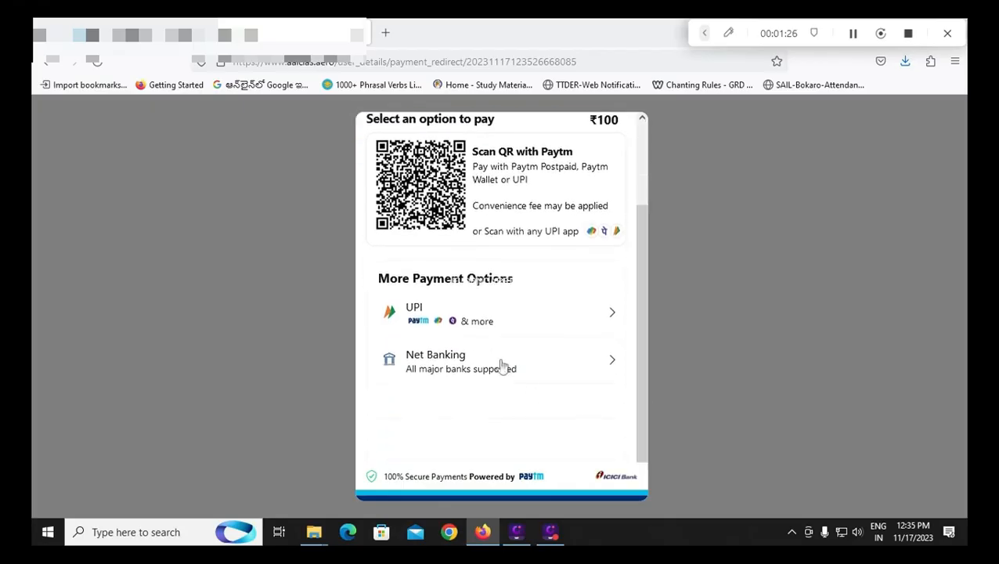
left_click(537, 323)
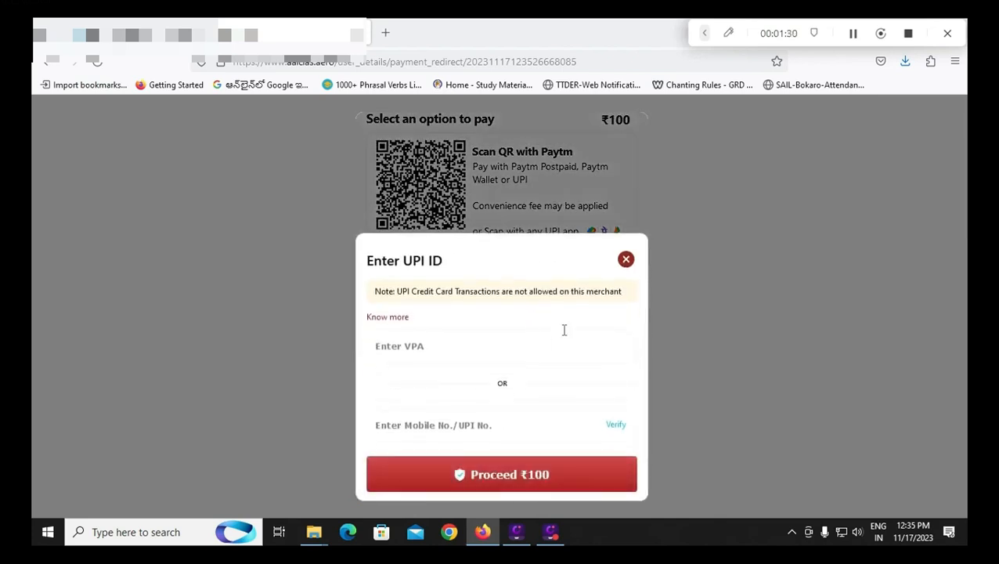
left_click(626, 260)
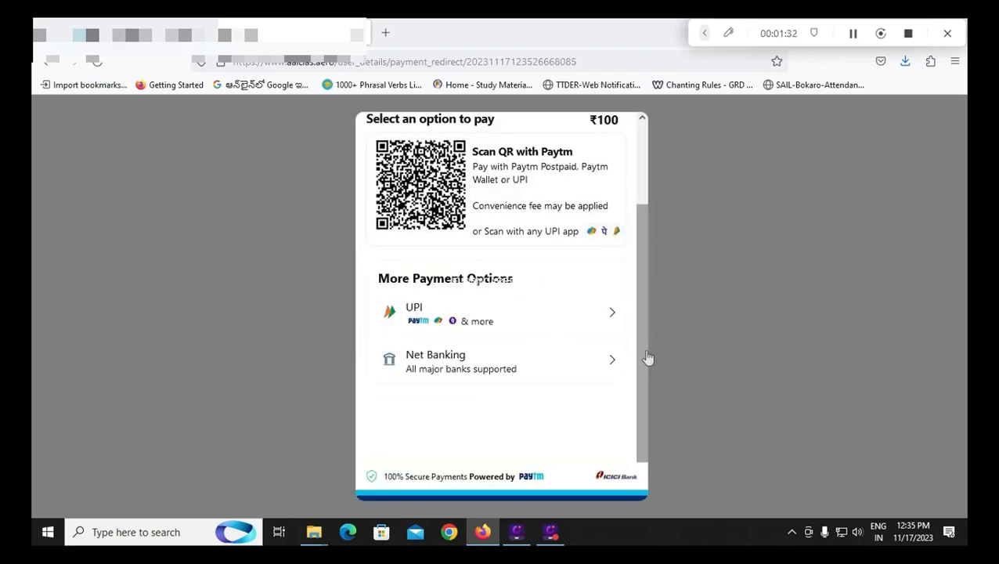
left_click_drag(642, 338, 621, 376)
scroll(621, 377, "up", 3)
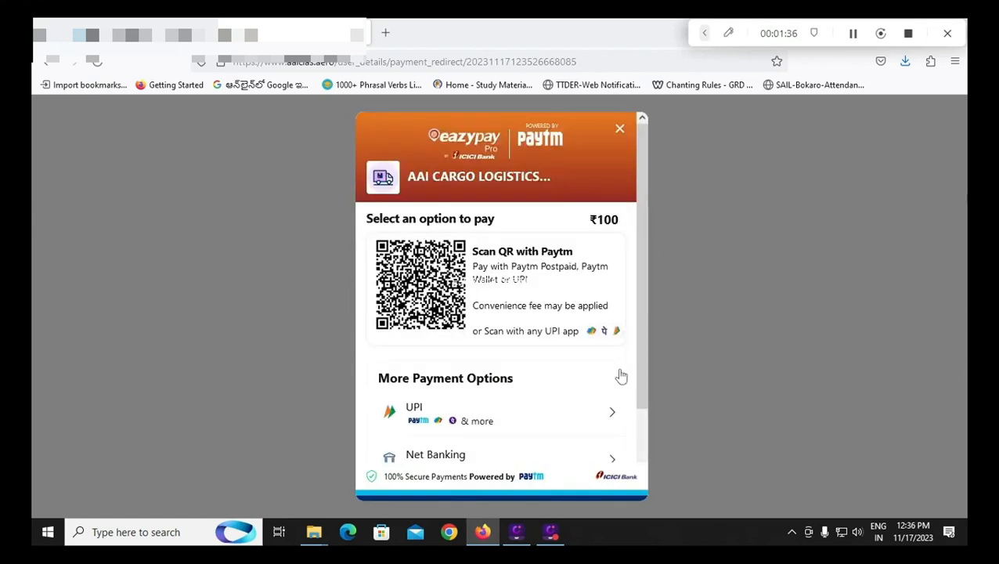